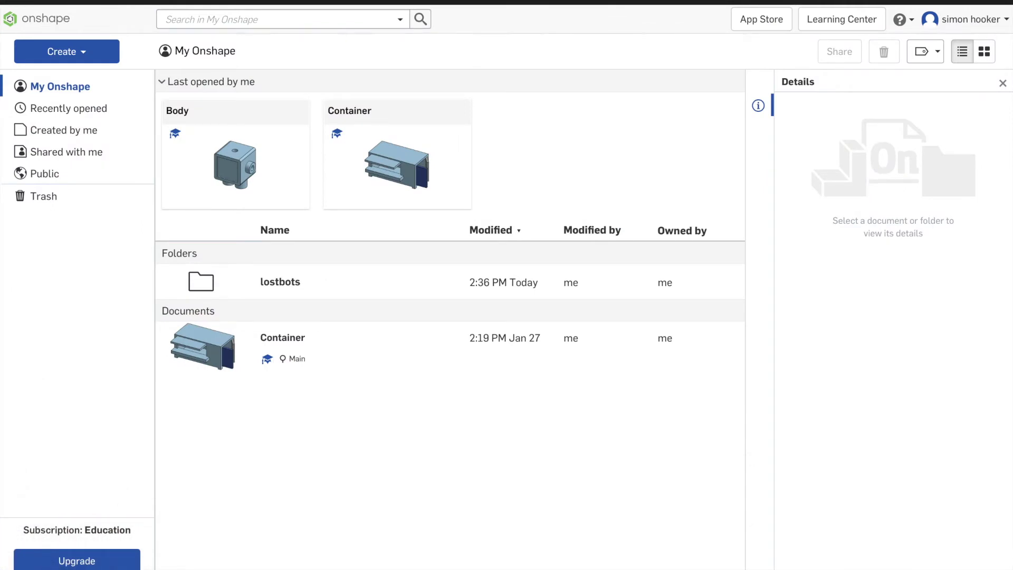
# Step: Create a new document named Head
pyautogui.click(33, 54)
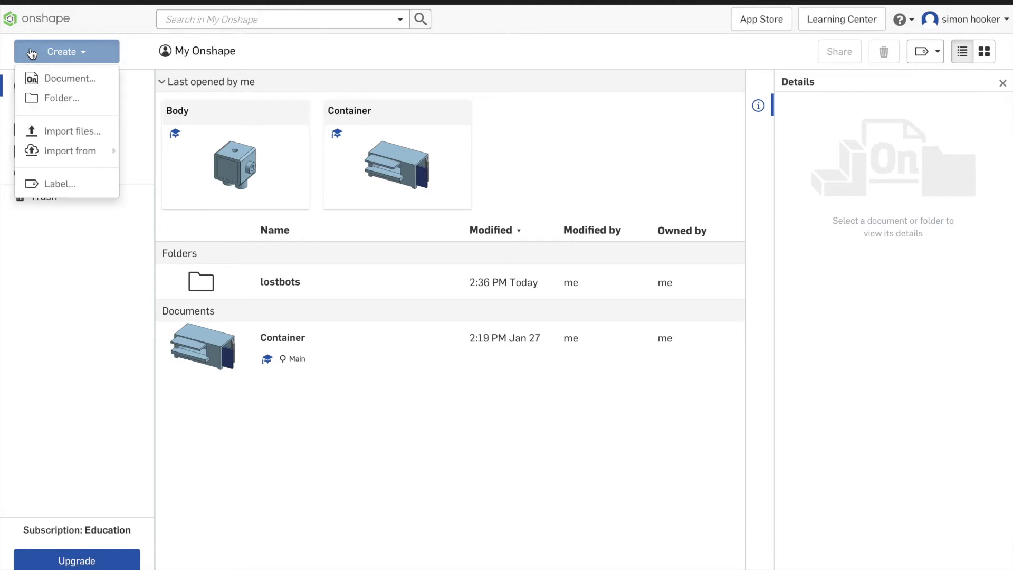
pyautogui.click(53, 80)
pyautogui.write('Hinge')
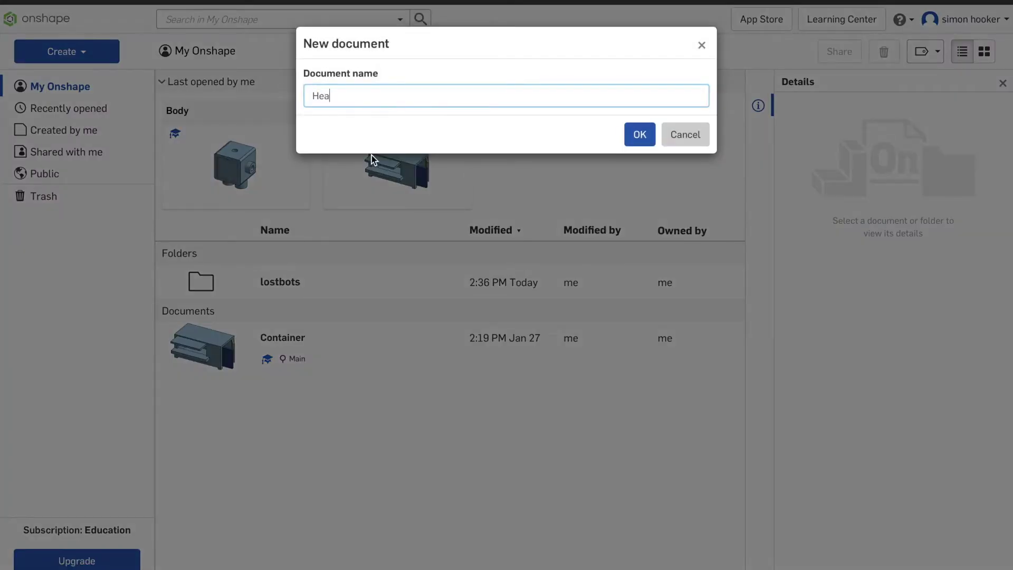
pyautogui.press('Return')
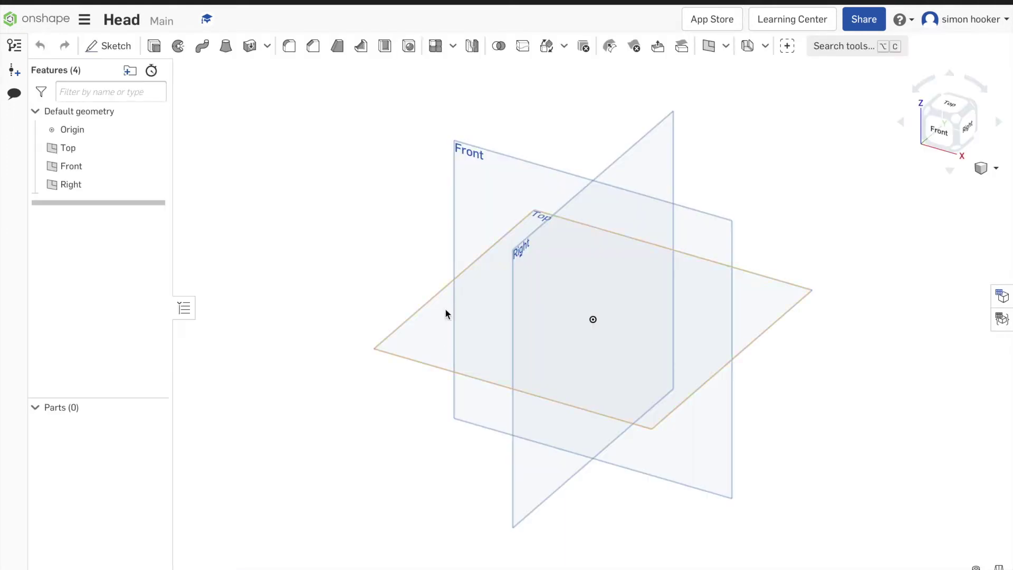
# Step: Start a new sketch on the Front plane and view it straight from the front
pyautogui.click(107, 47)
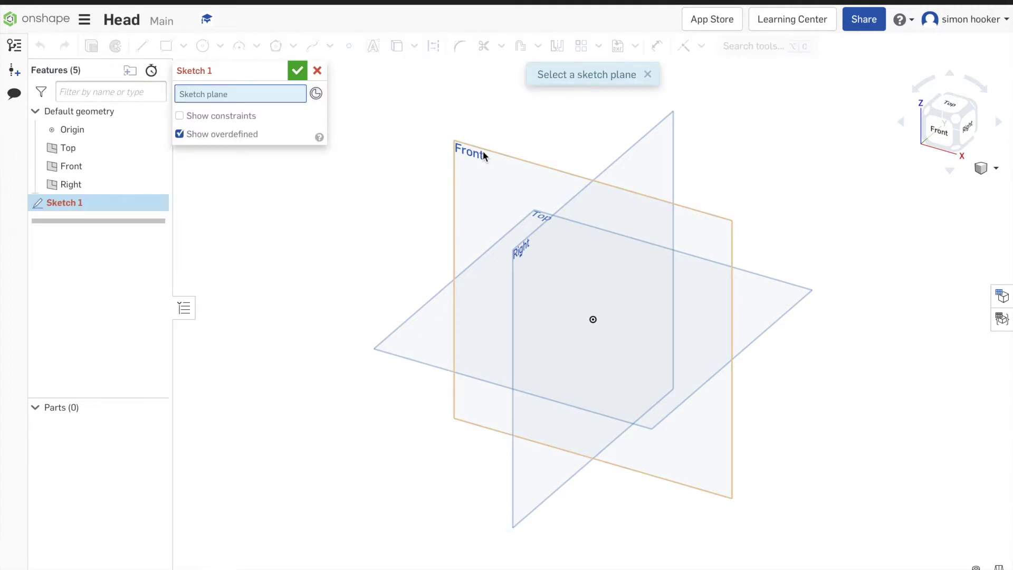
pyautogui.click(483, 151)
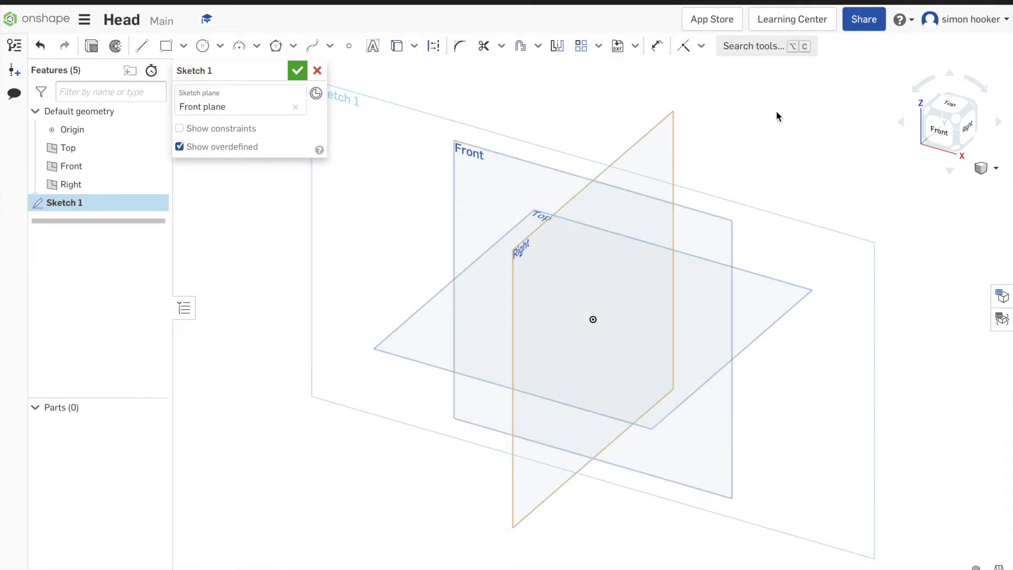
pyautogui.click(947, 127)
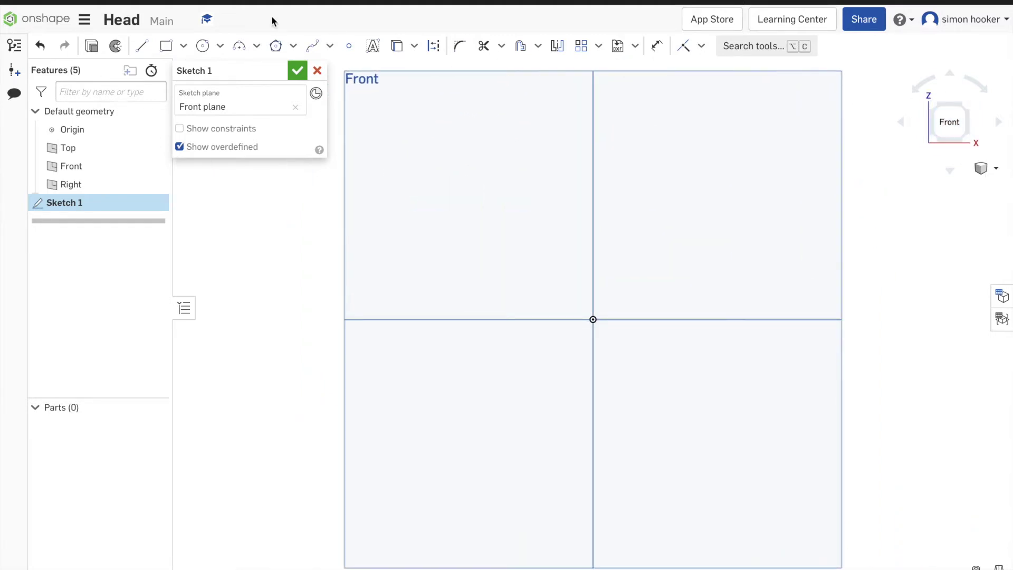
# Step: Sketch an open half profile from the origin: base line about 28 mm, outward-slanting side about 48 mm, and top line about 41 mm back to the vertical axis
pyautogui.click(142, 48)
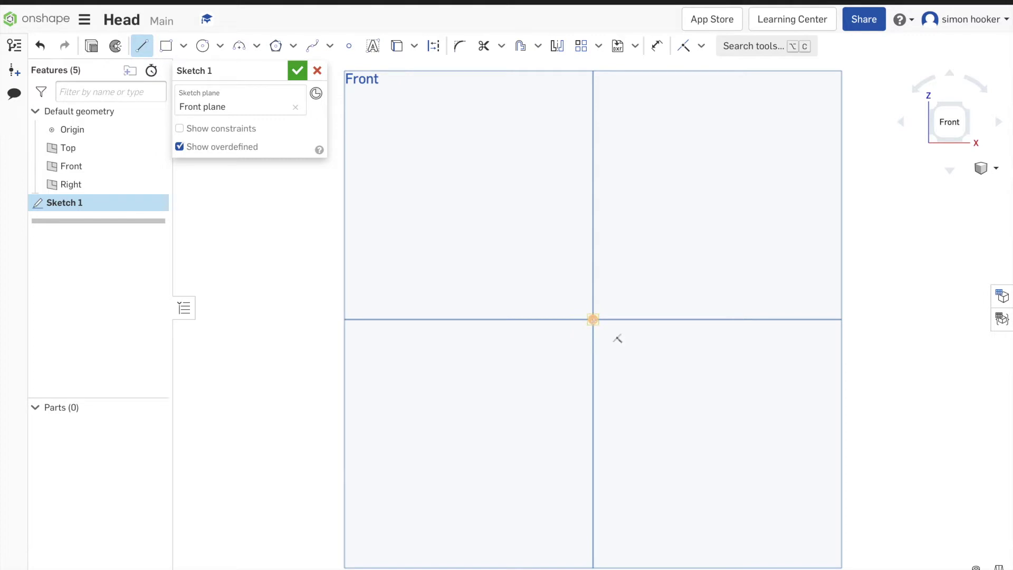
pyautogui.click(593, 320)
pyautogui.click(686, 319)
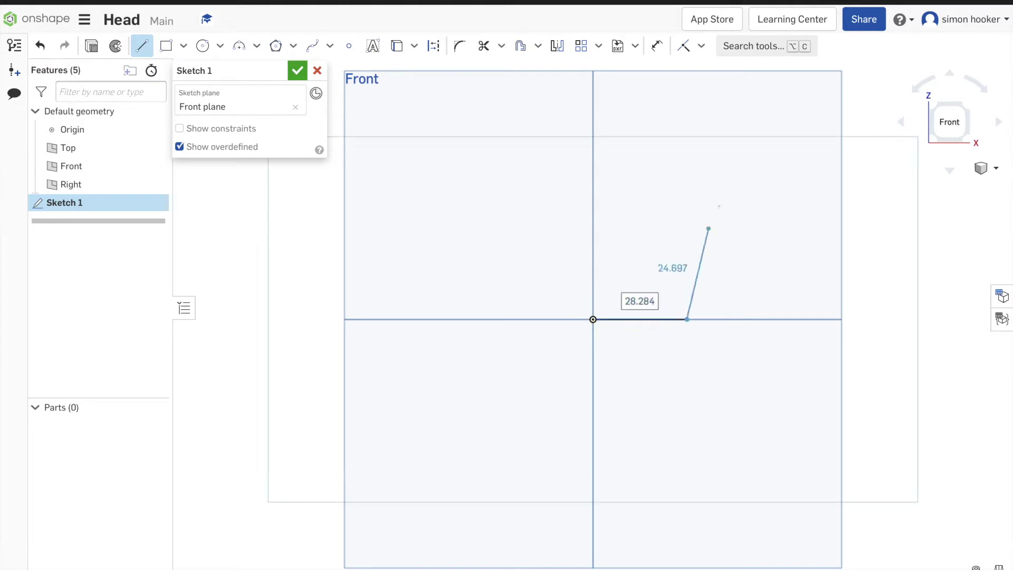
pyautogui.click(728, 166)
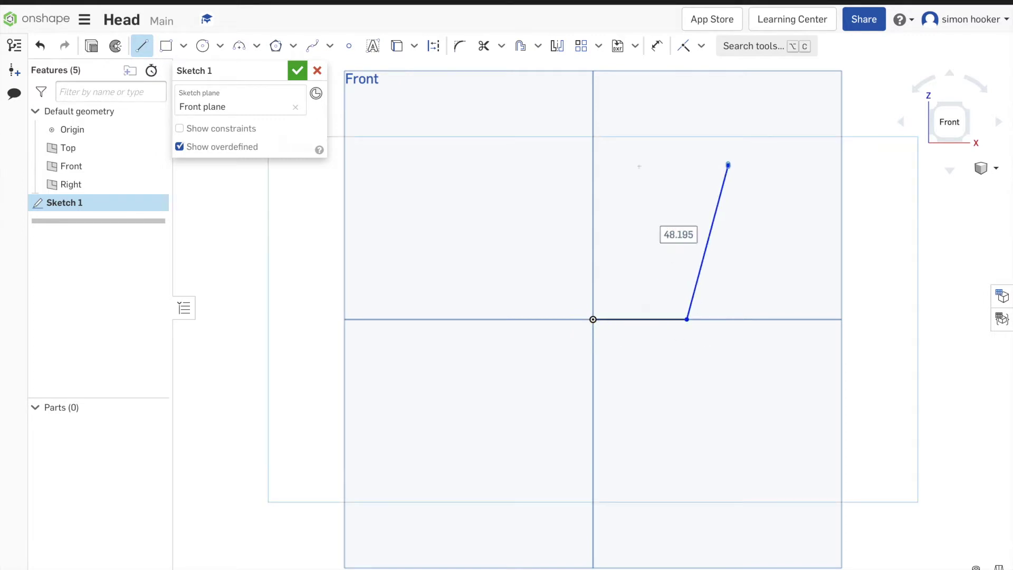
pyautogui.click(593, 165)
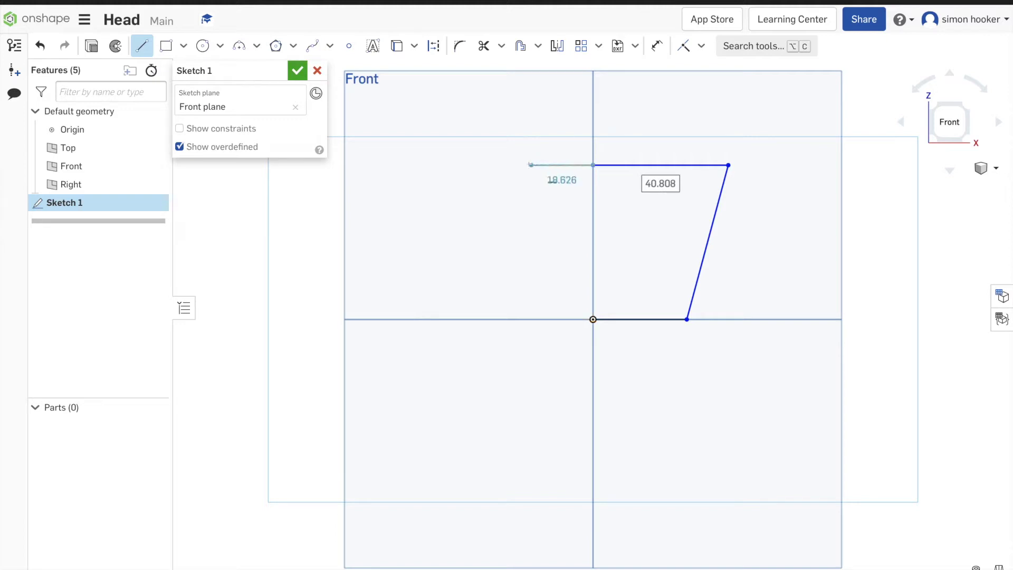
pyautogui.press('Escape')
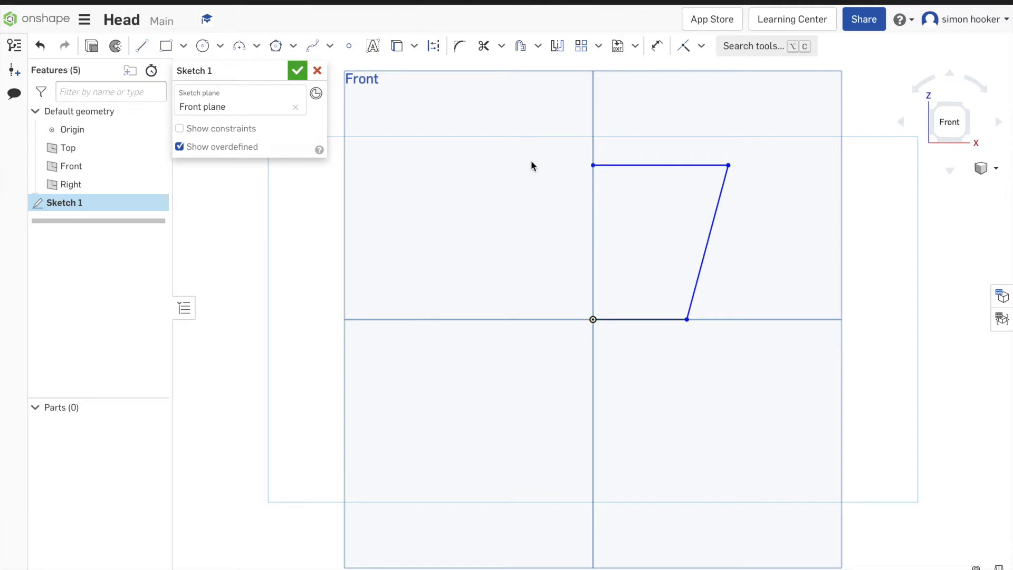
# Step: Dimension the vertical distance between the half profile's base and top lines as 20 mm
pyautogui.click(655, 47)
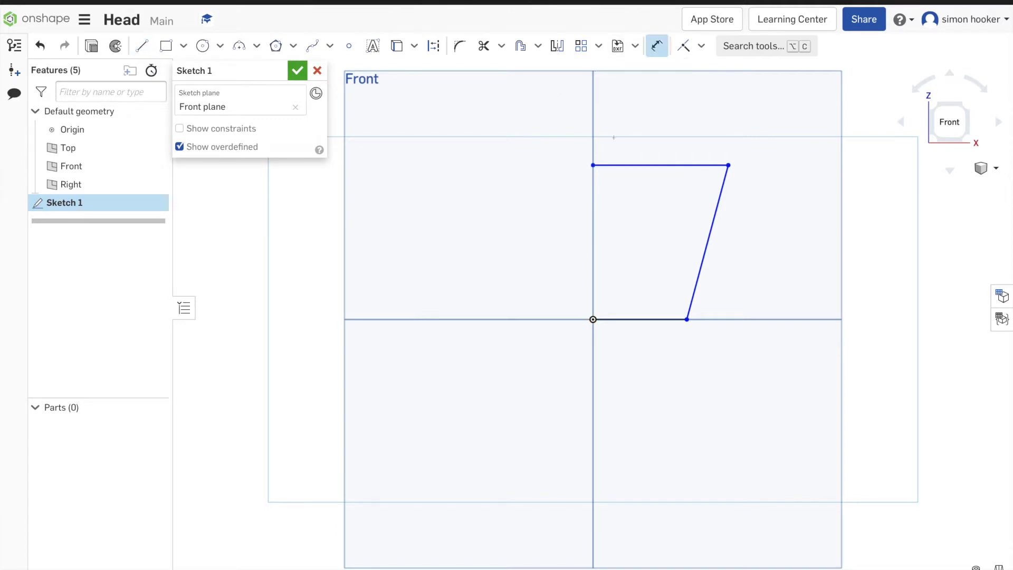
pyautogui.click(593, 319)
pyautogui.click(549, 256)
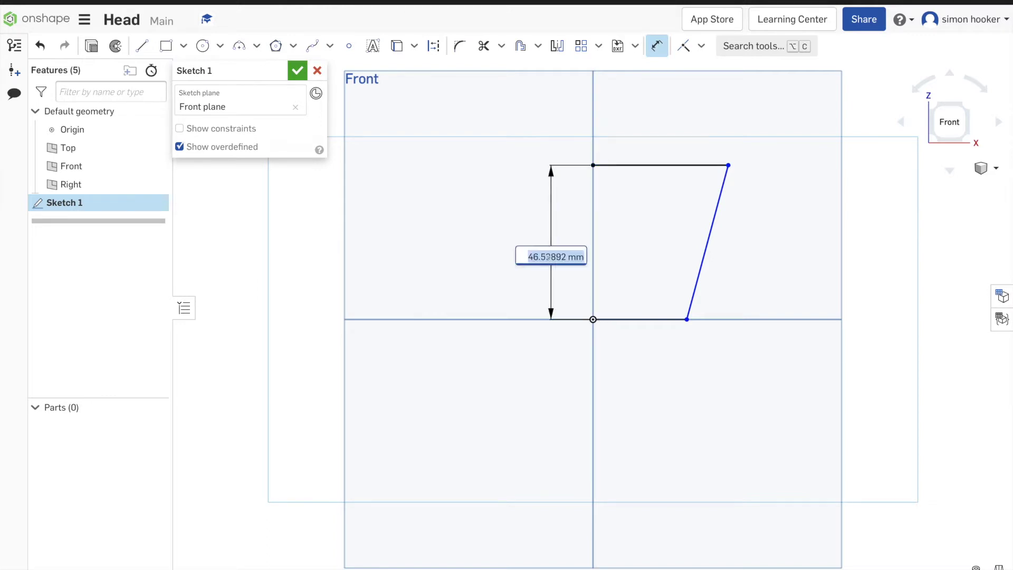
pyautogui.write('20')
pyautogui.press('Return')
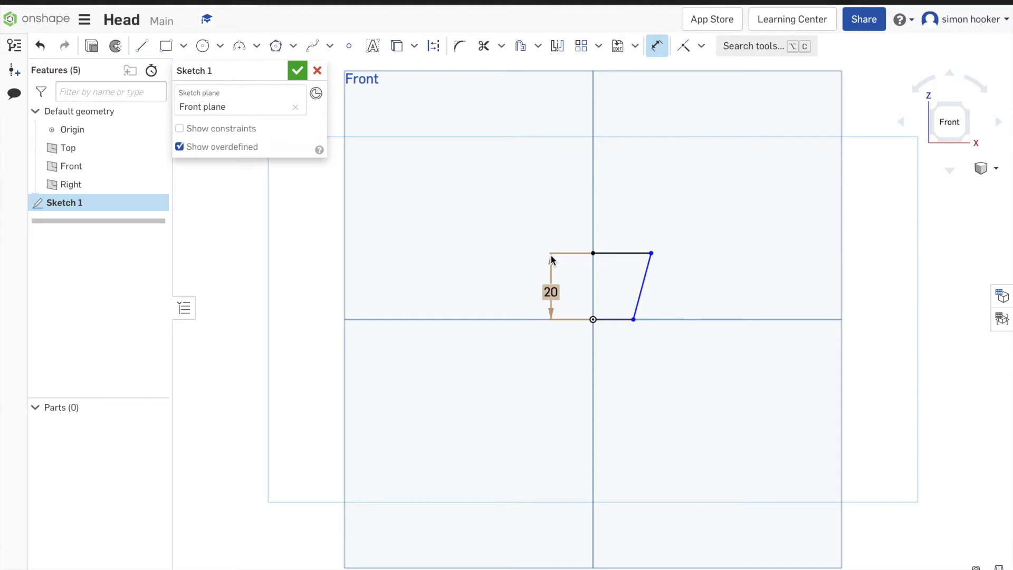
# Step: Dimension the half profile's top line as 10 mm and its base line as 5 mm
pyautogui.click(618, 253)
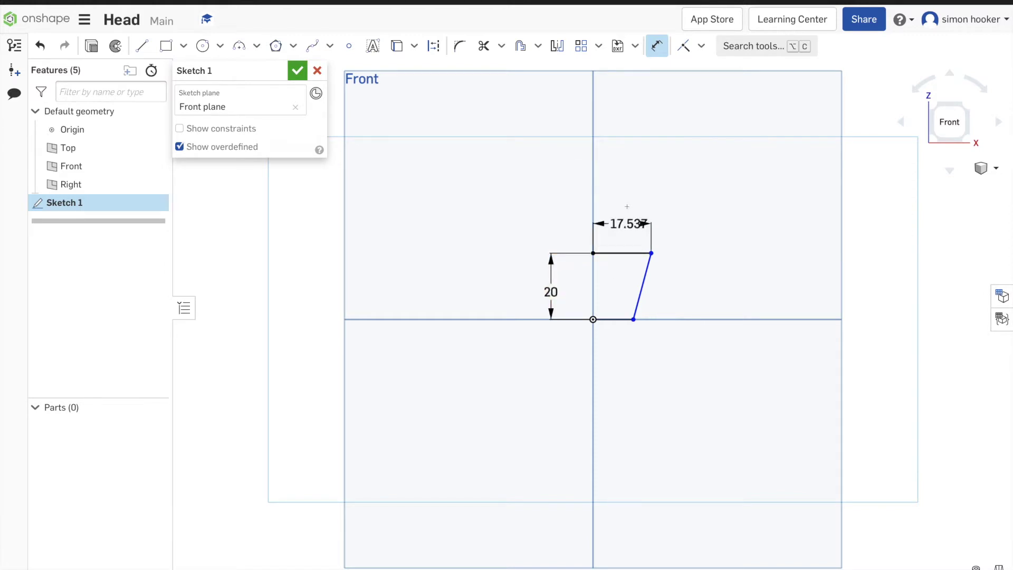
pyautogui.click(626, 204)
pyautogui.write('10')
pyautogui.press('Return')
pyautogui.click(611, 319)
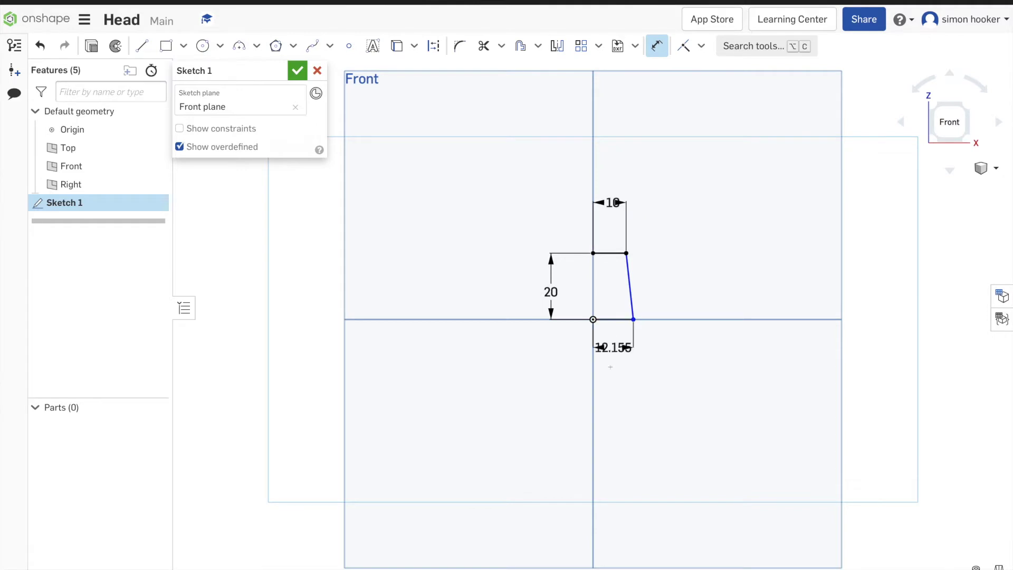
pyautogui.click(611, 366)
pyautogui.write('5')
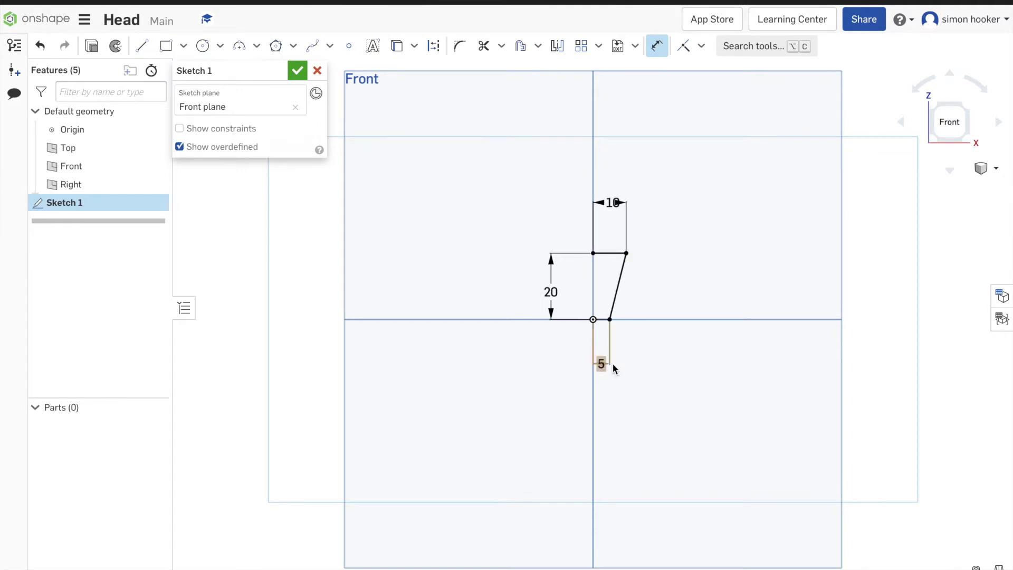
pyautogui.press('Return')
# Step: Mirror the top, slanted and base lines about the Right plane to close the trapezoid
pyautogui.scroll(3, 608, 225)
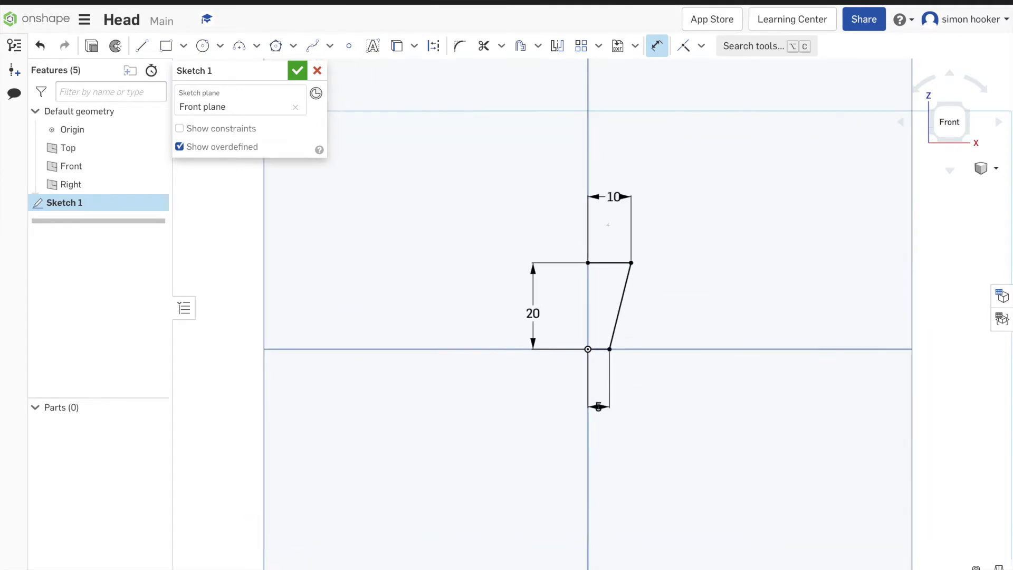
pyautogui.click(556, 46)
pyautogui.click(581, 128)
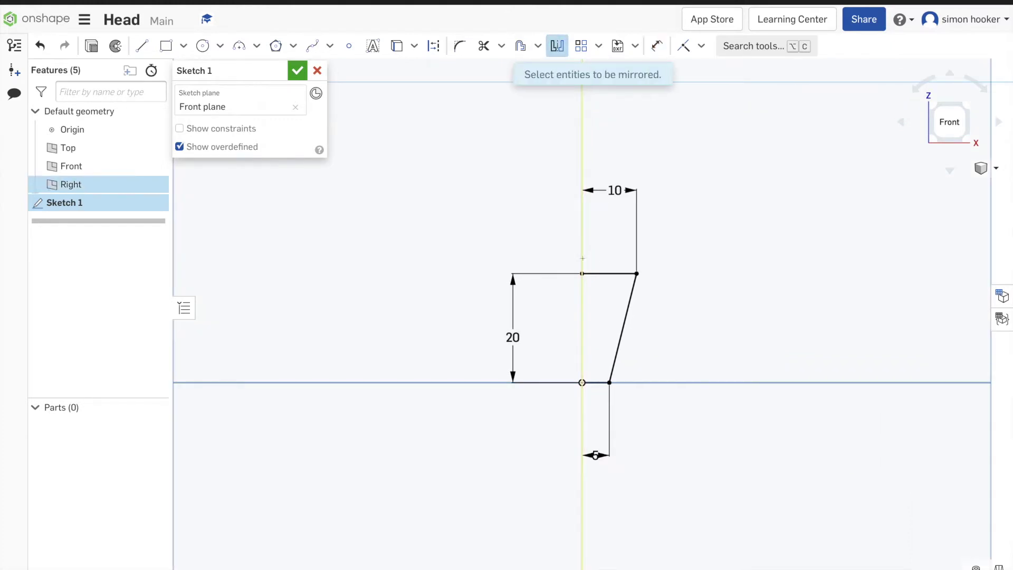
pyautogui.click(620, 331)
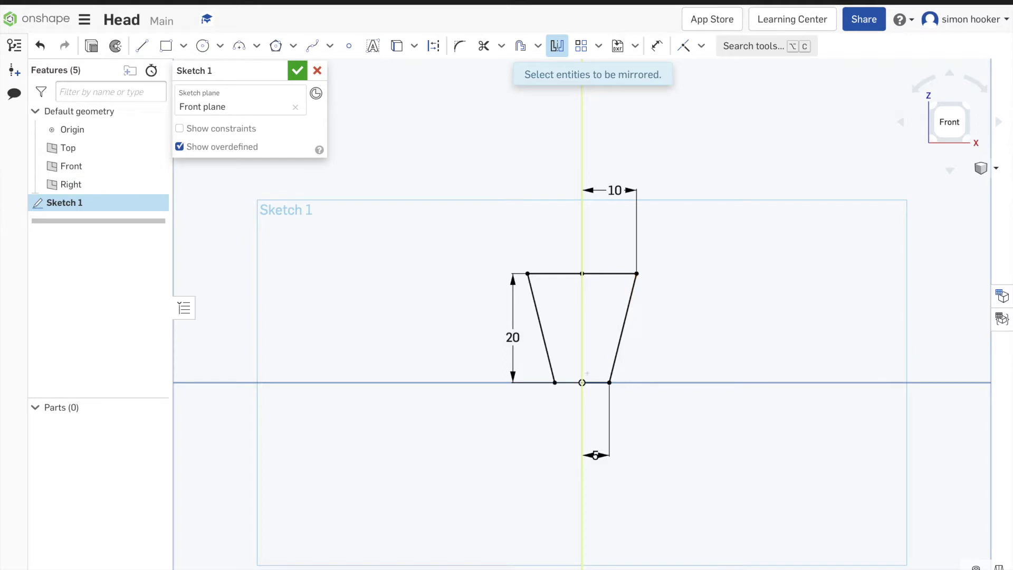
pyautogui.click(592, 384)
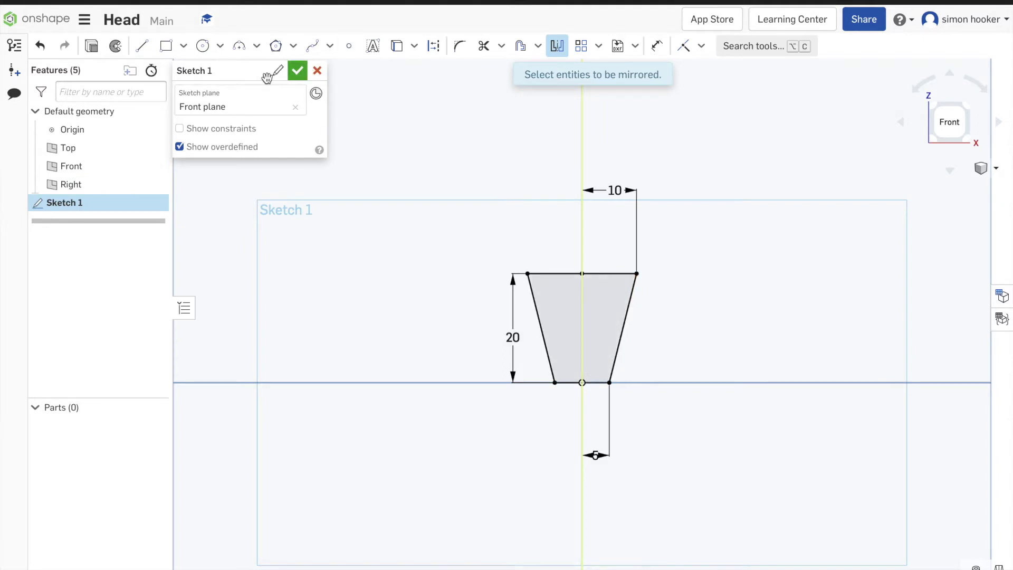
# Step: Rename the trapezoid sketch as Head and finish it
pyautogui.click(238, 70)
pyautogui.write('H')
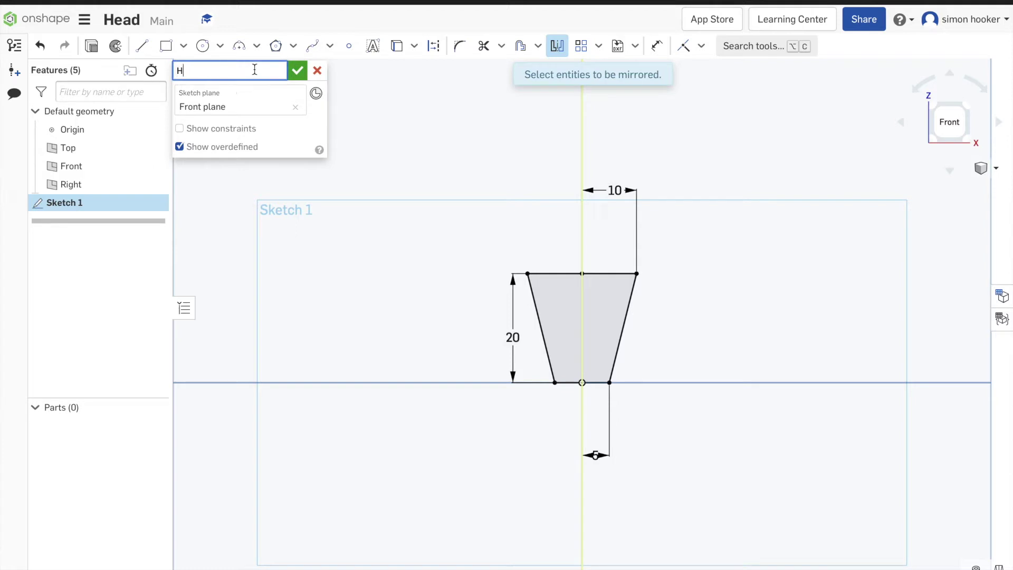
pyautogui.write('ead')
pyautogui.press('Return')
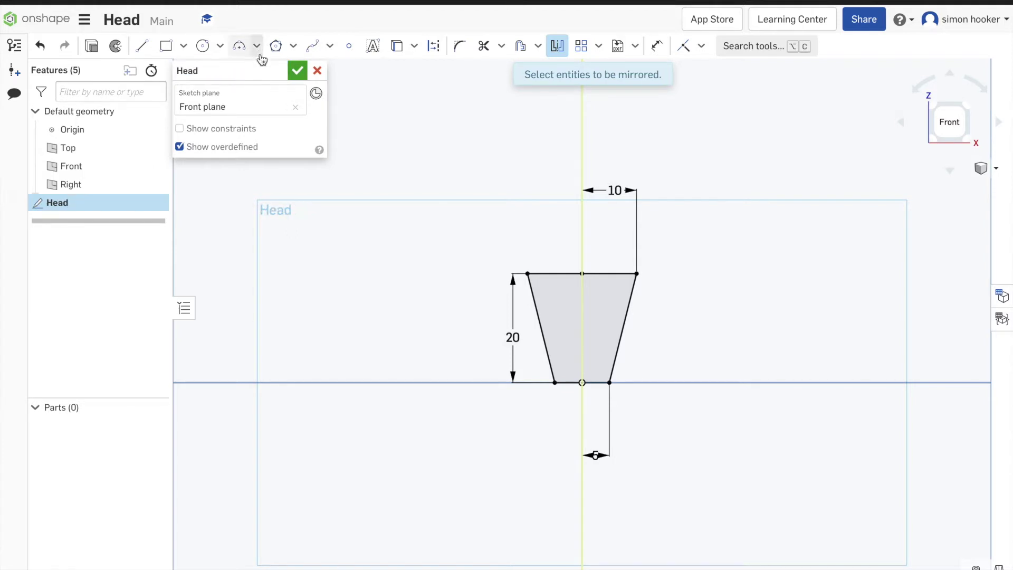
pyautogui.click(296, 70)
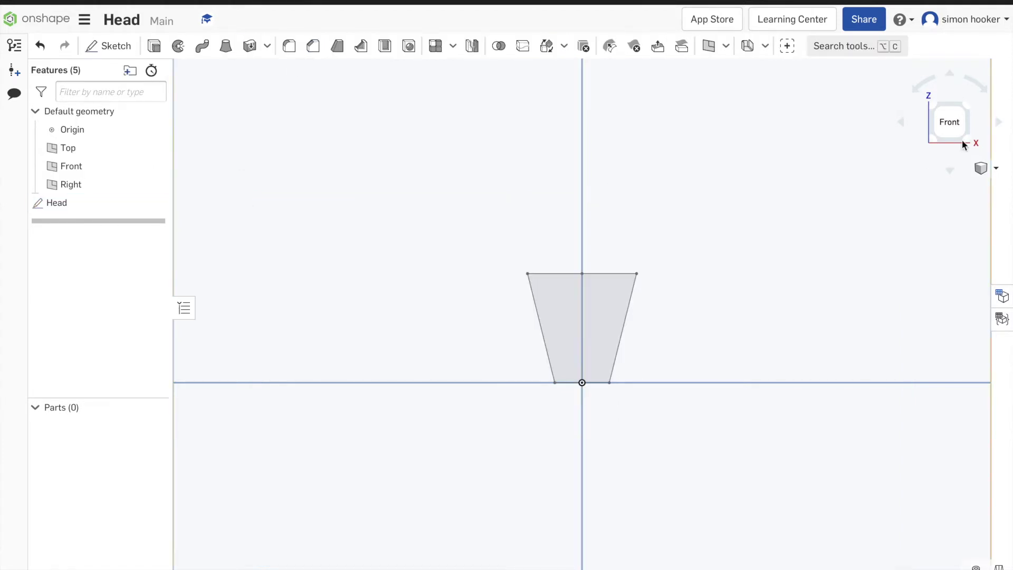
# Step: Extrude the Head sketch as a new solid, Symmetric about its plane, with a depth of 15 mm
pyautogui.click(996, 168)
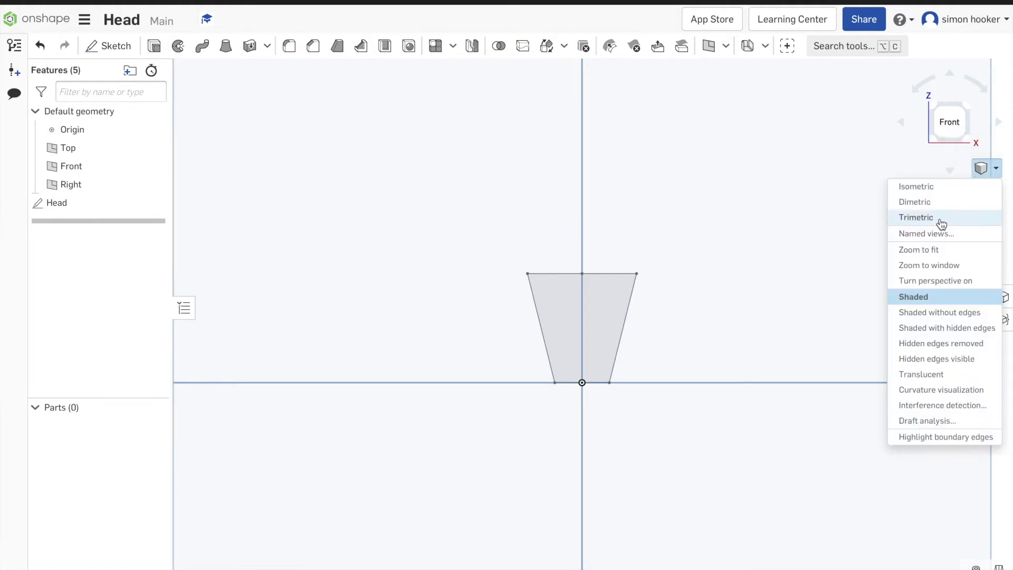
pyautogui.click(928, 188)
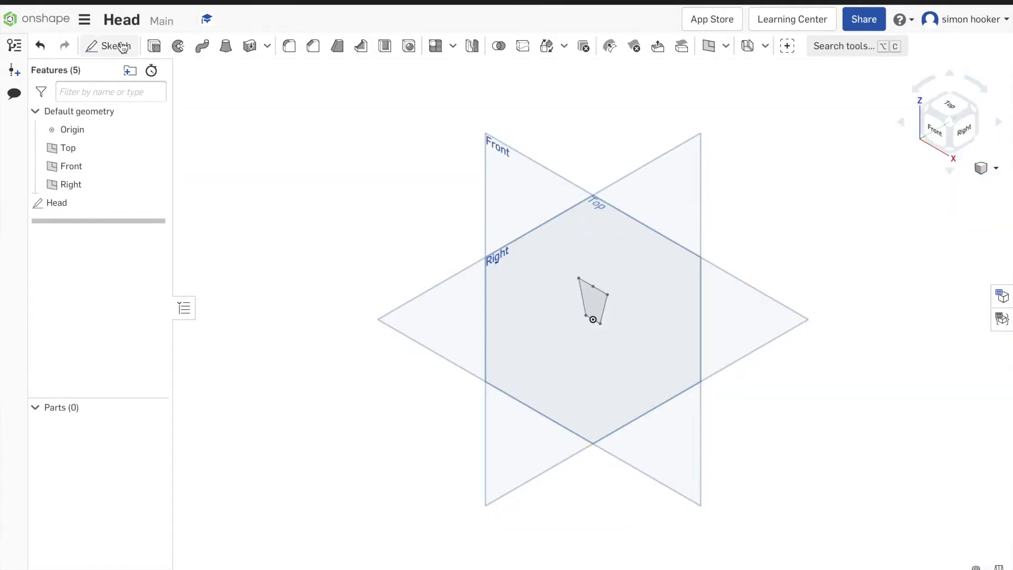
pyautogui.click(153, 46)
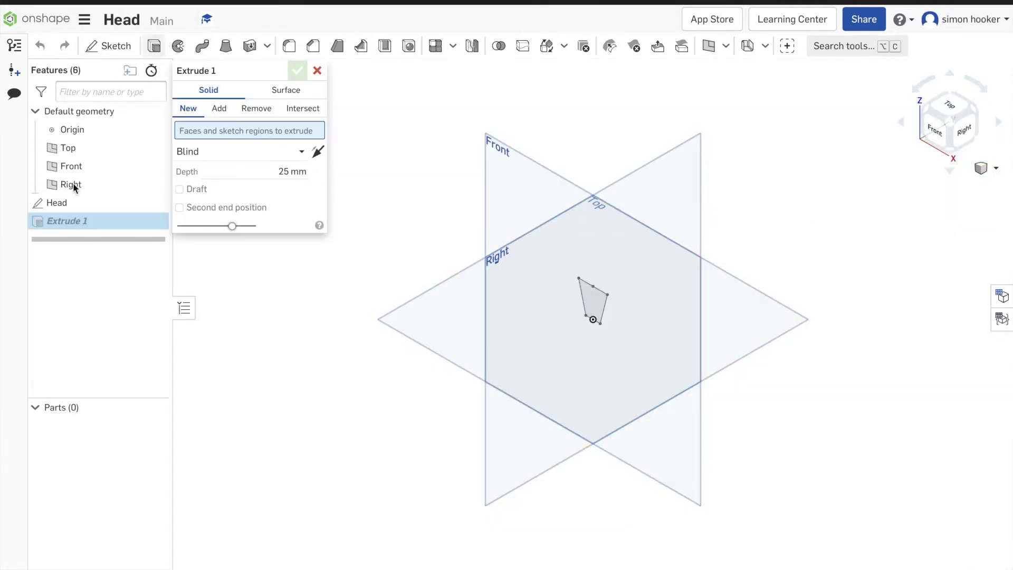
pyautogui.click(55, 208)
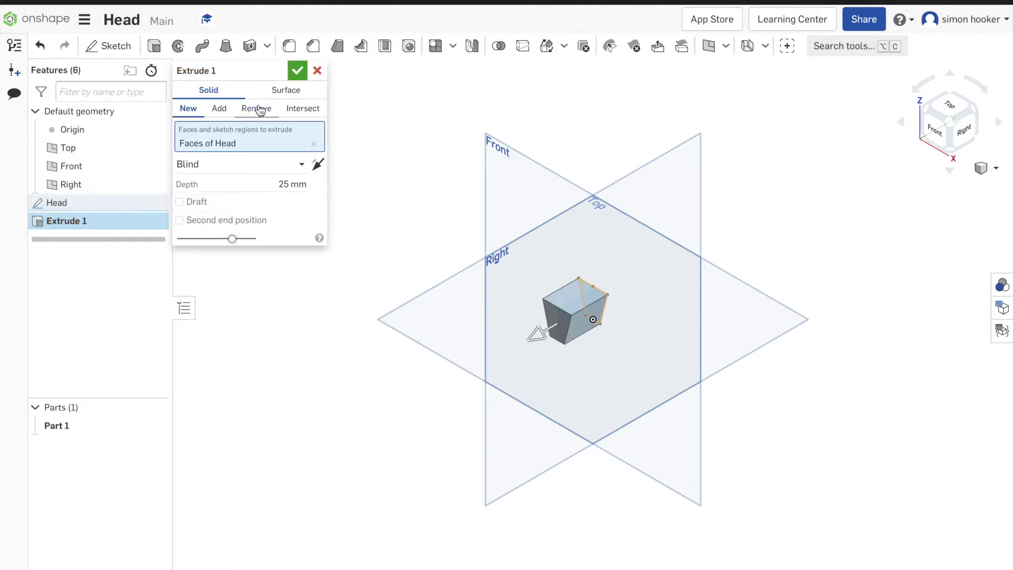
pyautogui.click(248, 168)
pyautogui.click(235, 206)
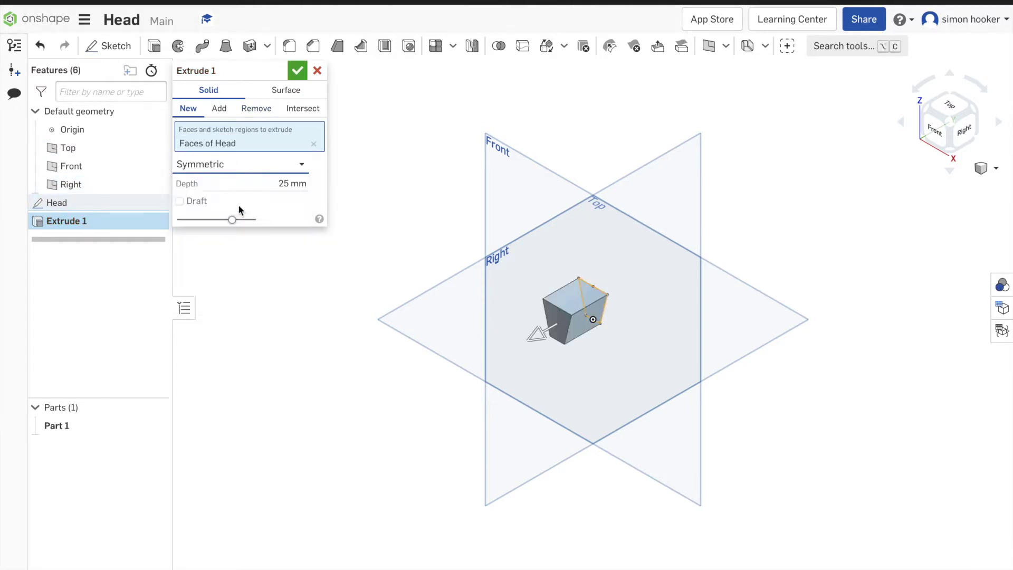
pyautogui.click(290, 185)
pyautogui.write('10')
pyautogui.press('Return')
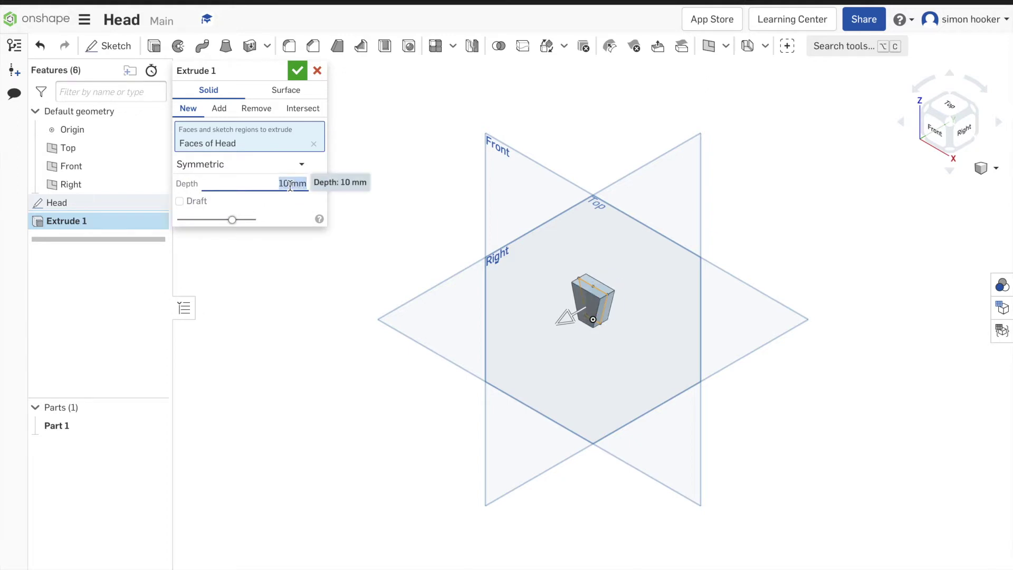
pyautogui.write('15')
pyautogui.press('Return')
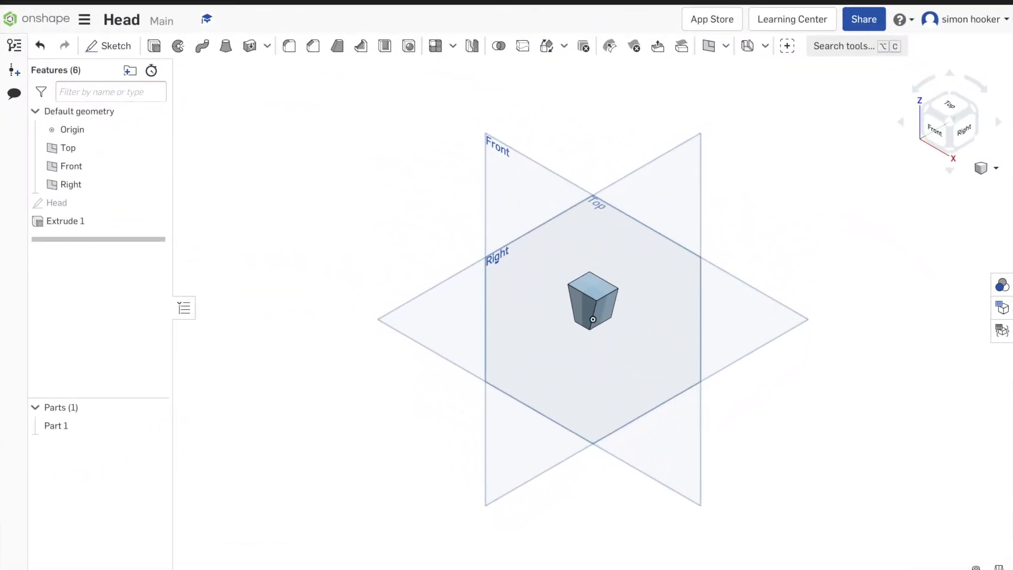
# Step: Start a sketch on the solid's front face, name it Face, and view it straight from the front
pyautogui.click(114, 48)
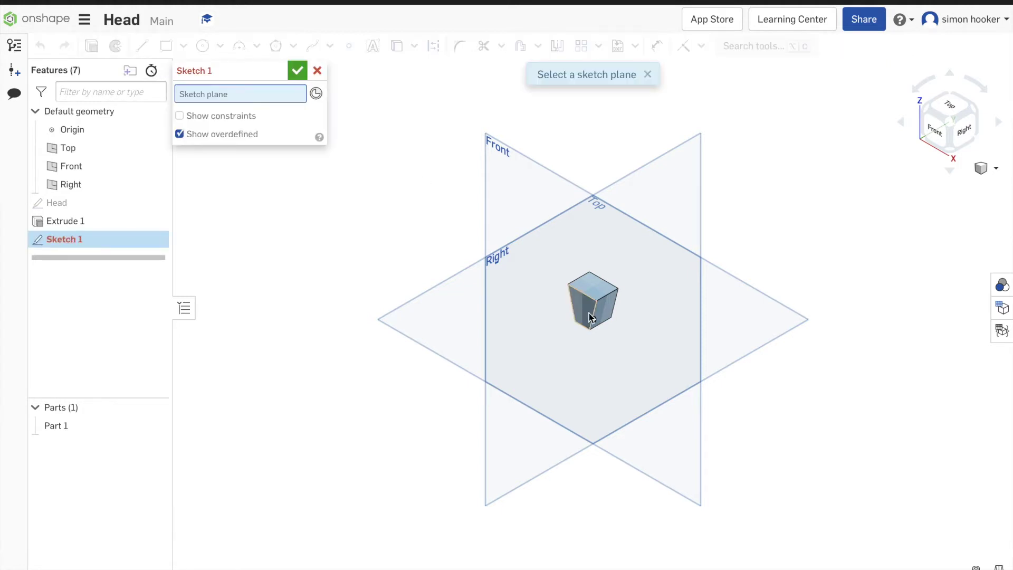
pyautogui.click(591, 316)
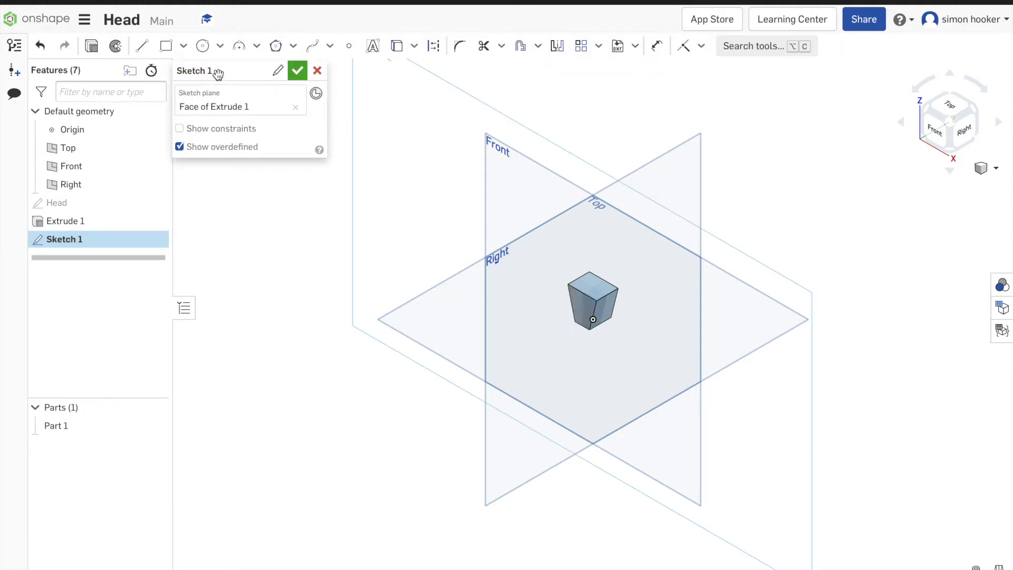
pyautogui.click(276, 75)
pyautogui.write('Face')
pyautogui.press('Return')
pyautogui.click(938, 126)
pyautogui.scroll(4, 594, 257)
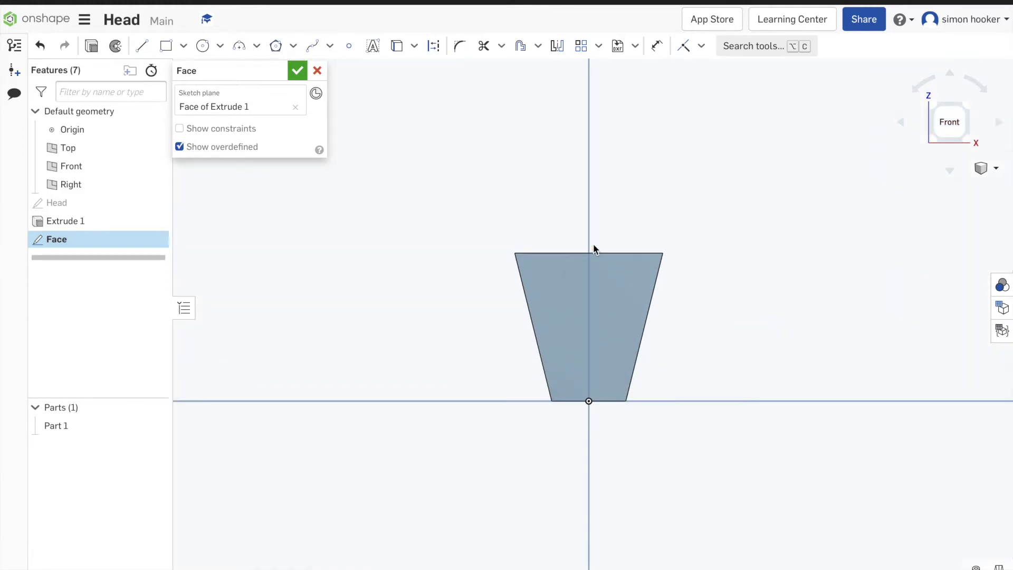
# Step: Draw a horizontal line about 15 mm long starting on the vertical centre axis, just above the solid's top edge
pyautogui.click(151, 47)
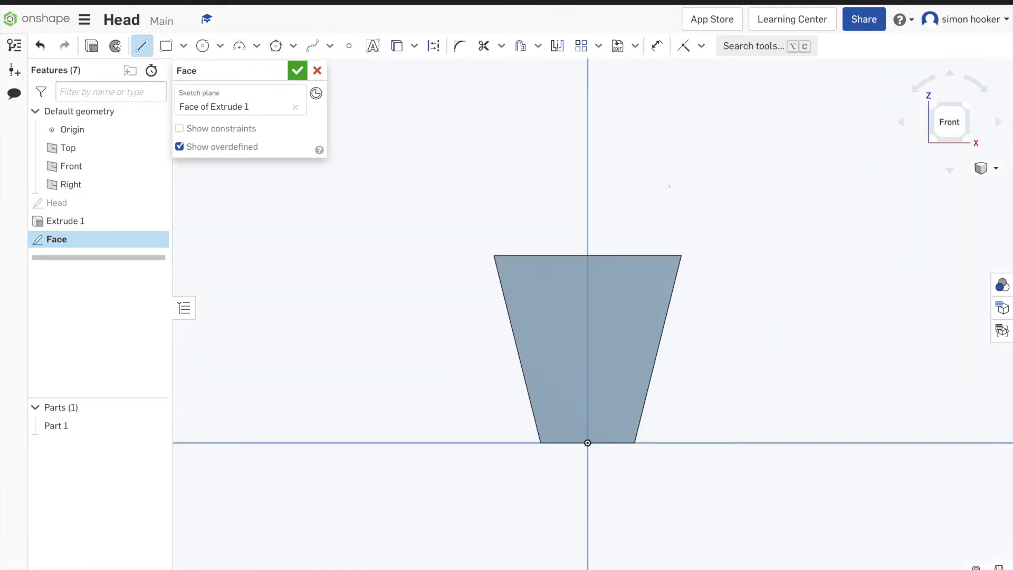
pyautogui.click(588, 240)
pyautogui.click(727, 240)
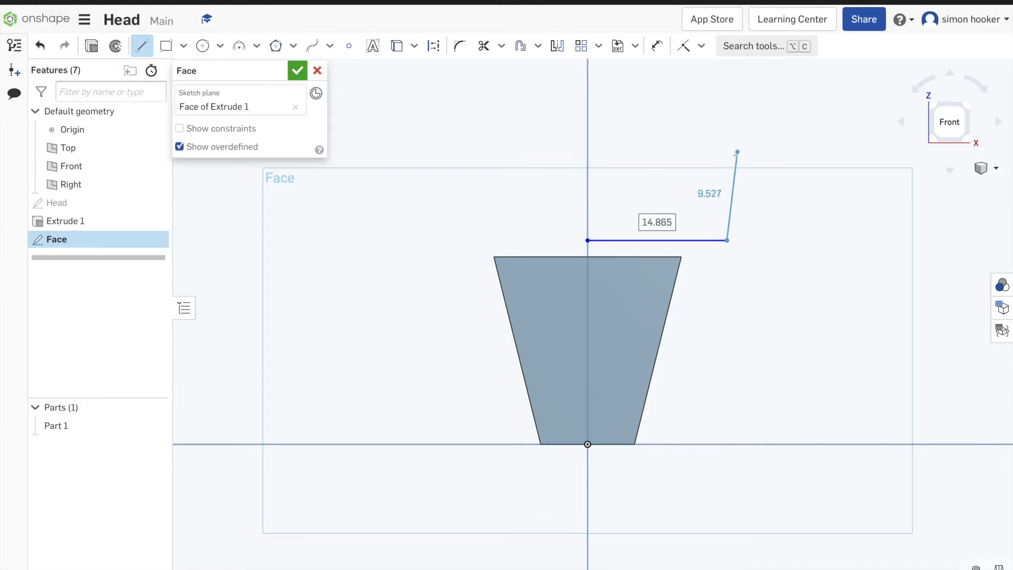
pyautogui.press('Escape')
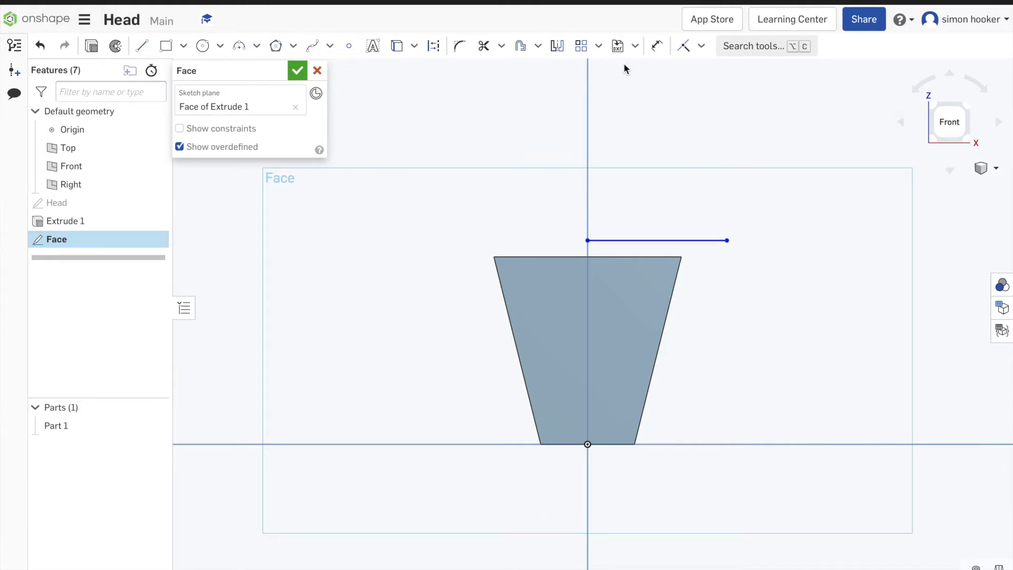
# Step: Dimension the horizontal line's length to 11 mm
pyautogui.click(657, 46)
pyautogui.click(641, 240)
pyautogui.click(657, 208)
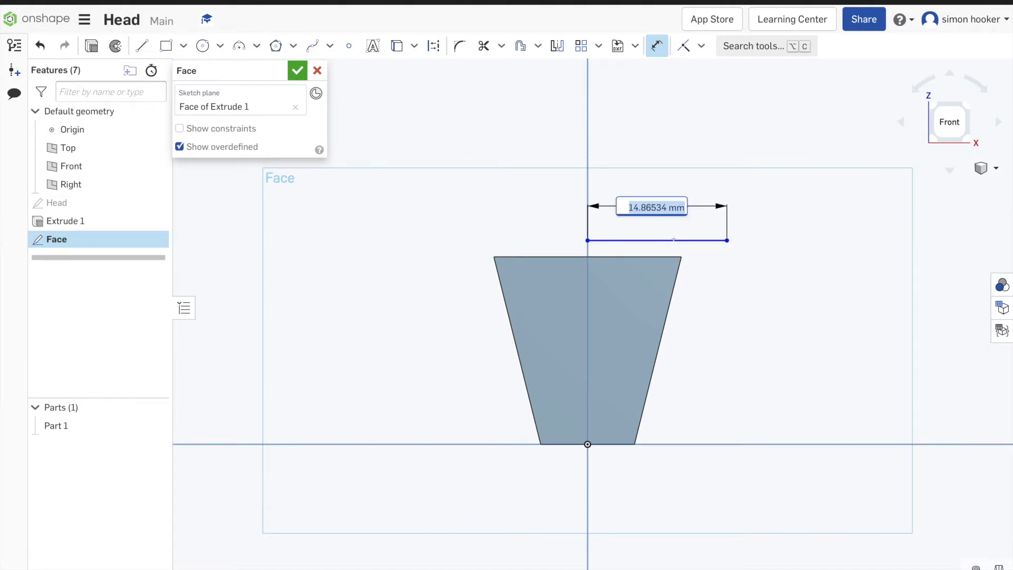
pyautogui.write('11')
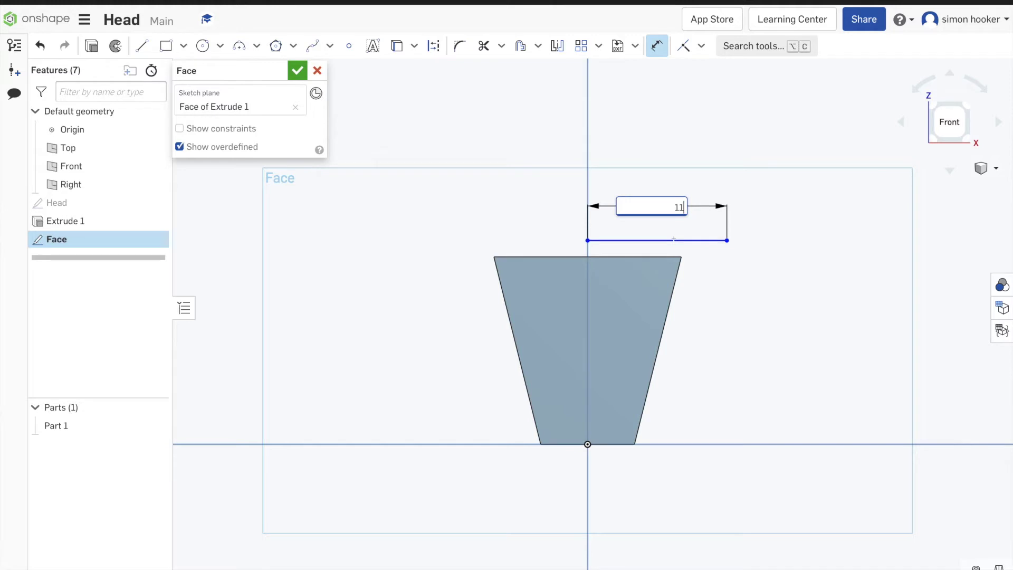
pyautogui.press('Return')
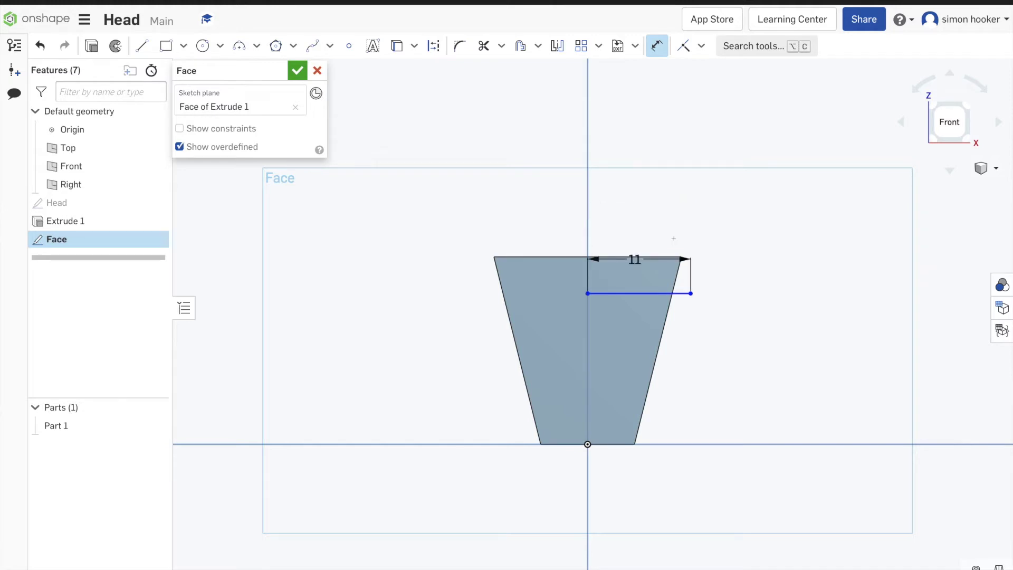
# Step: Dimension the horizontal line to lie 1 mm above the solid's top edge
pyautogui.click(601, 290)
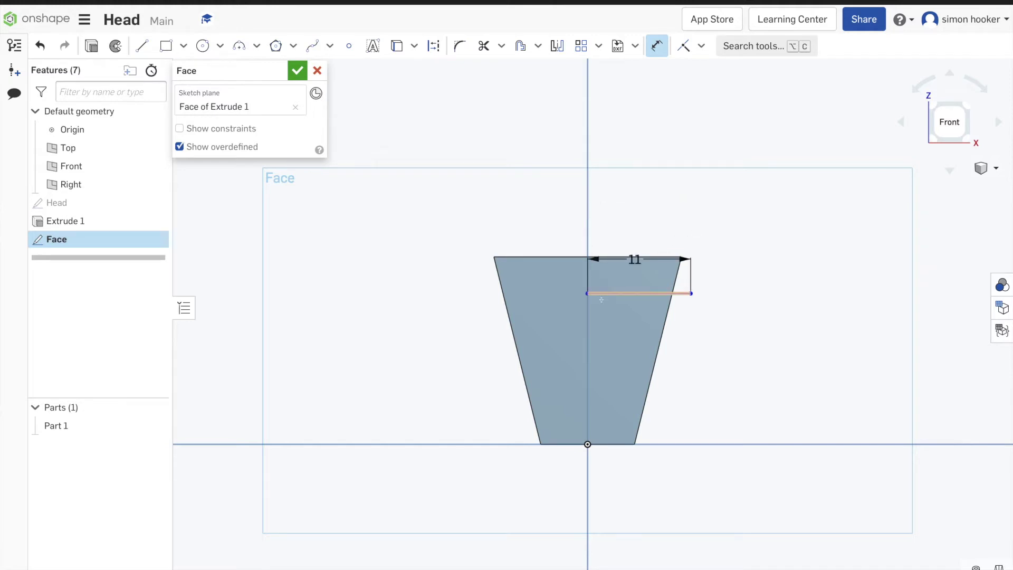
pyautogui.click(605, 257)
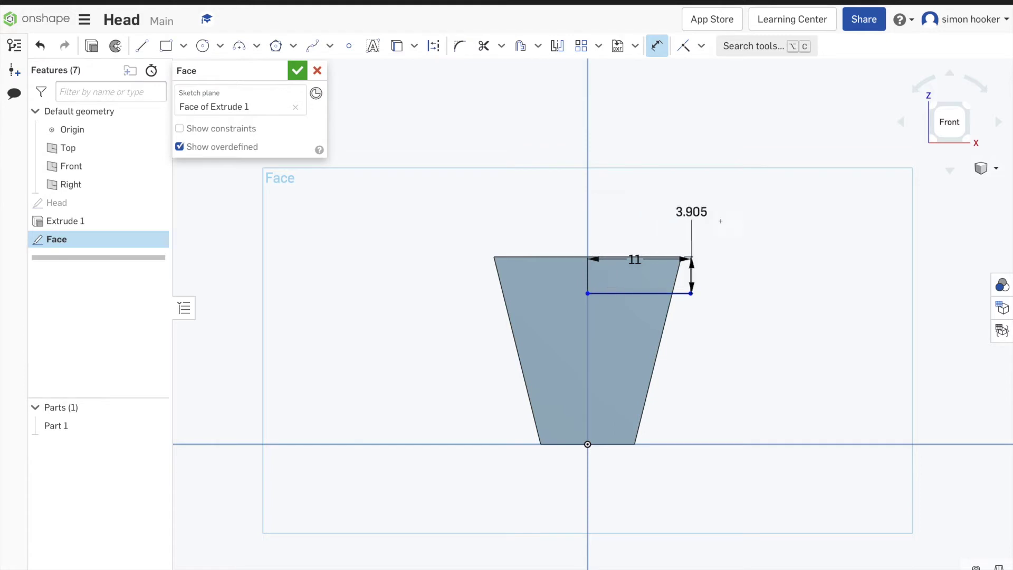
pyautogui.click(760, 227)
pyautogui.press('BackSpace')
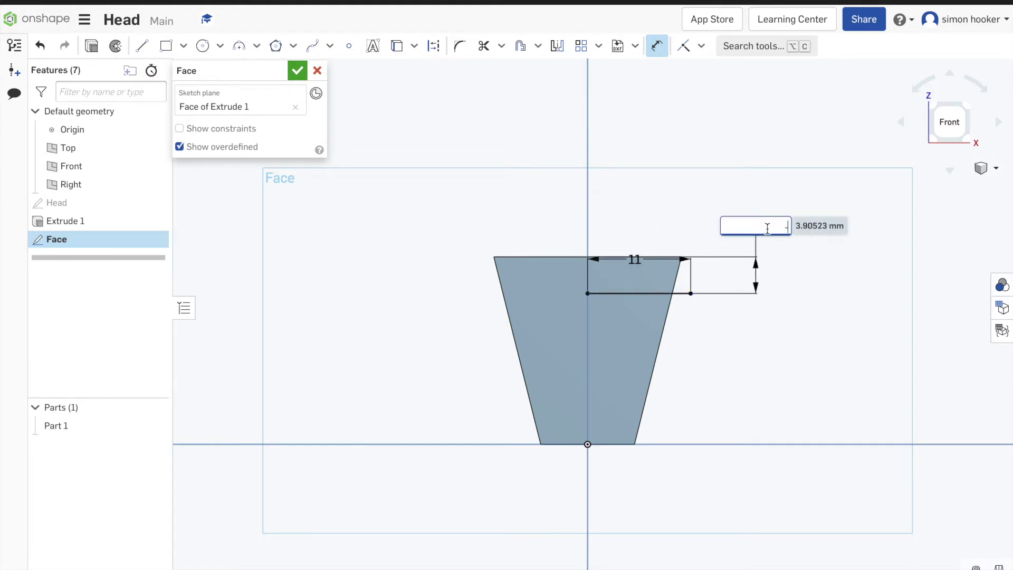
pyautogui.press('Return')
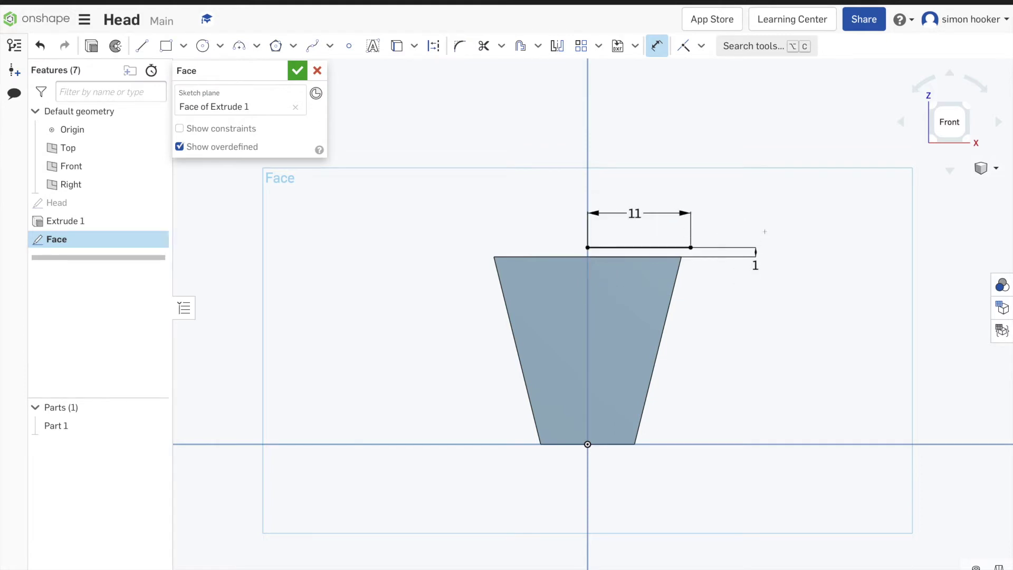
# Step: Close a profile below the 11 mm line with a vertical line about 12 mm long, a base about 8.6 mm long and a slanted side
pyautogui.click(143, 47)
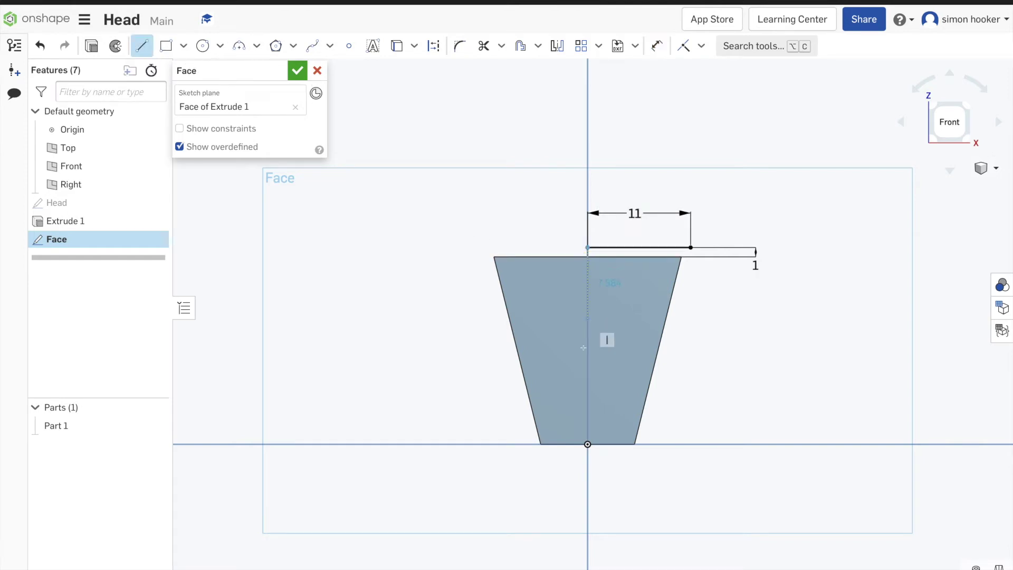
pyautogui.click(587, 247)
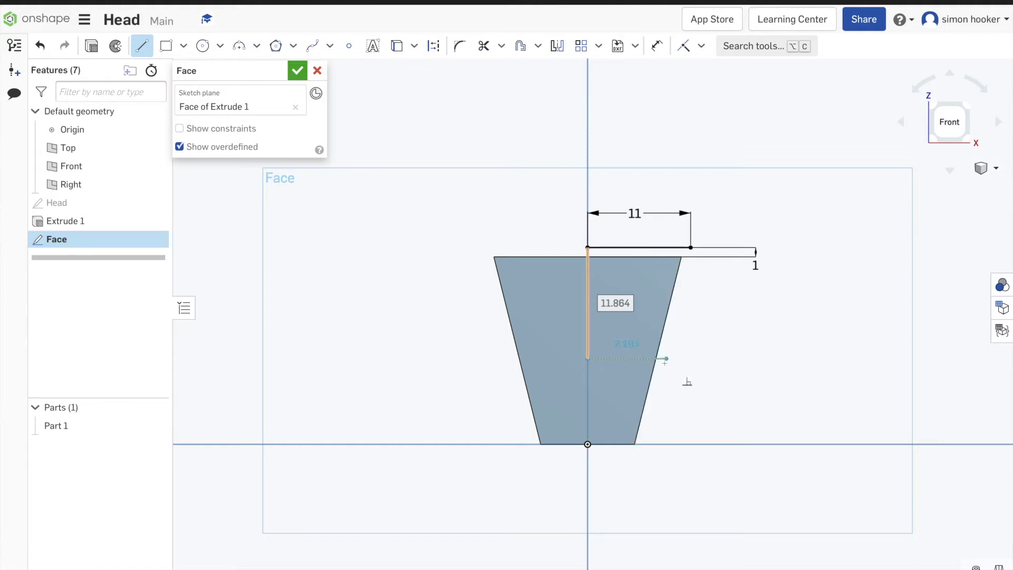
pyautogui.click(667, 359)
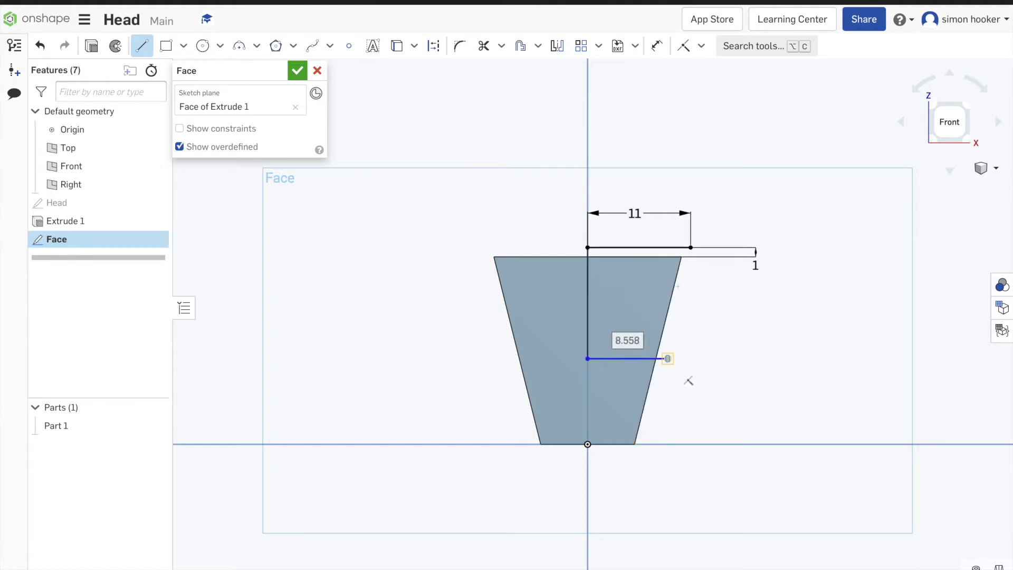
pyautogui.click(711, 266)
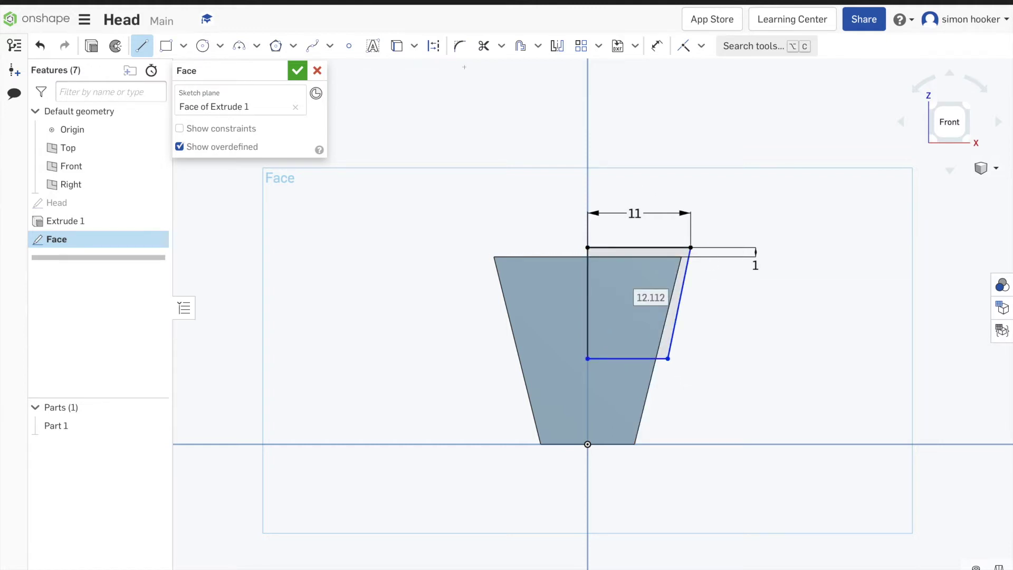
# Step: Make the profile's slanted side parallel to the solid's slanted edge with a 180° angle dimension
pyautogui.click(656, 45)
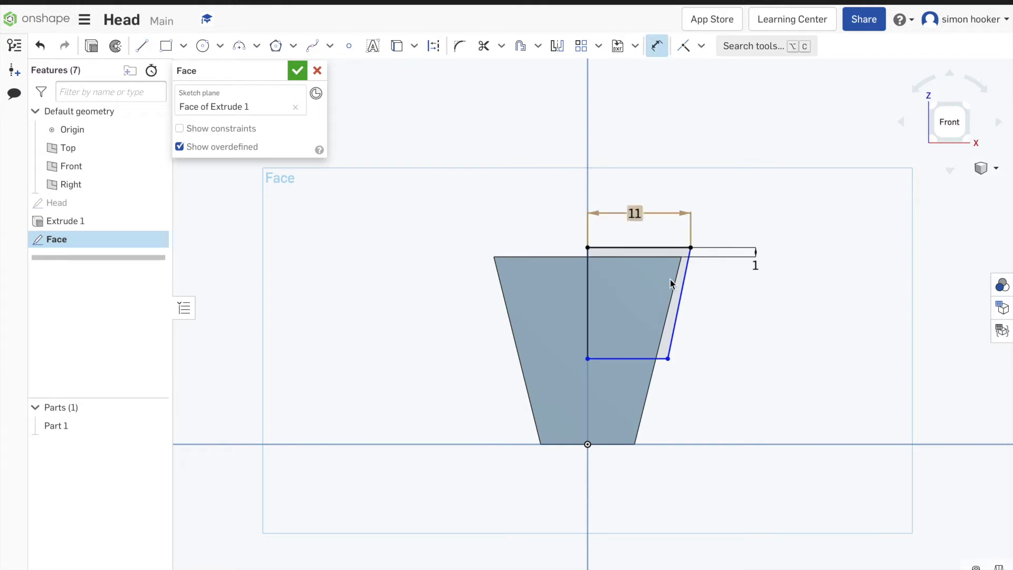
pyautogui.click(658, 350)
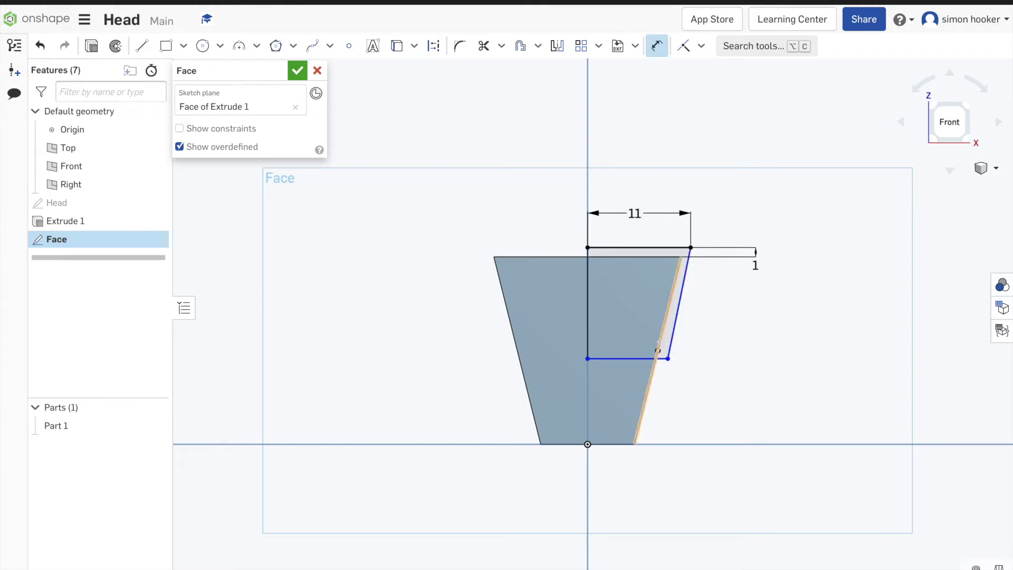
pyautogui.click(677, 317)
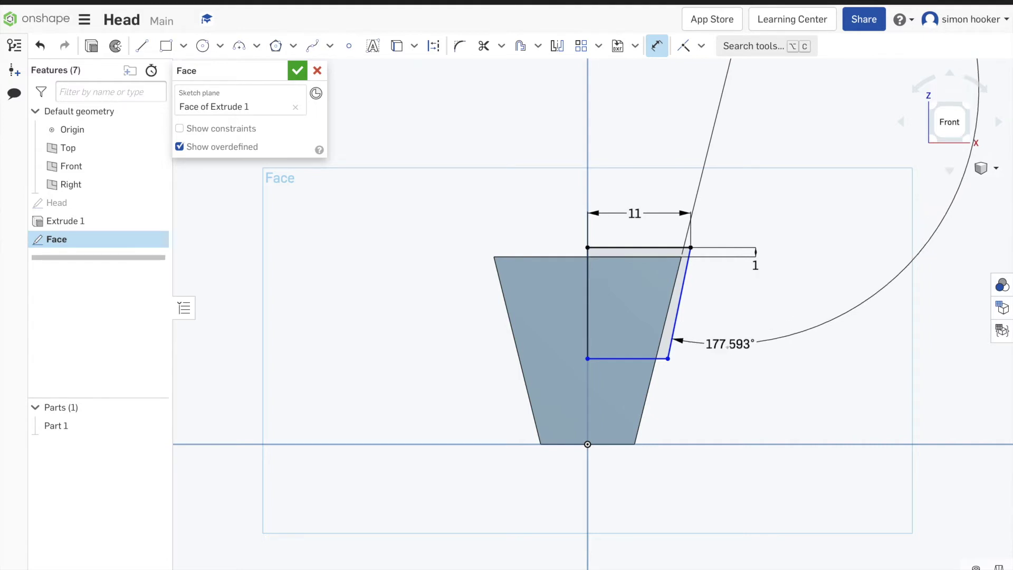
pyautogui.click(729, 345)
pyautogui.write('100')
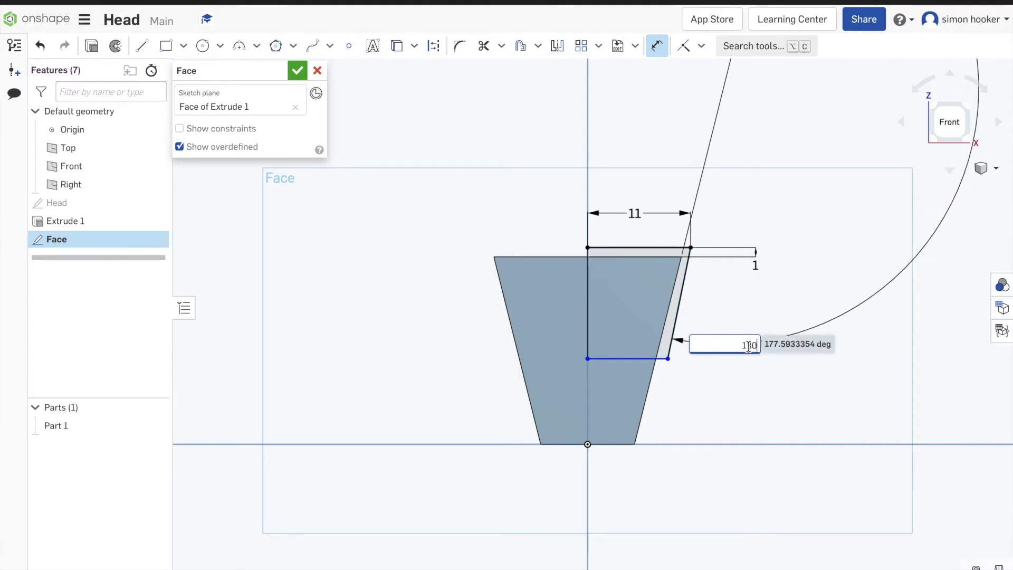
pyautogui.press('Return')
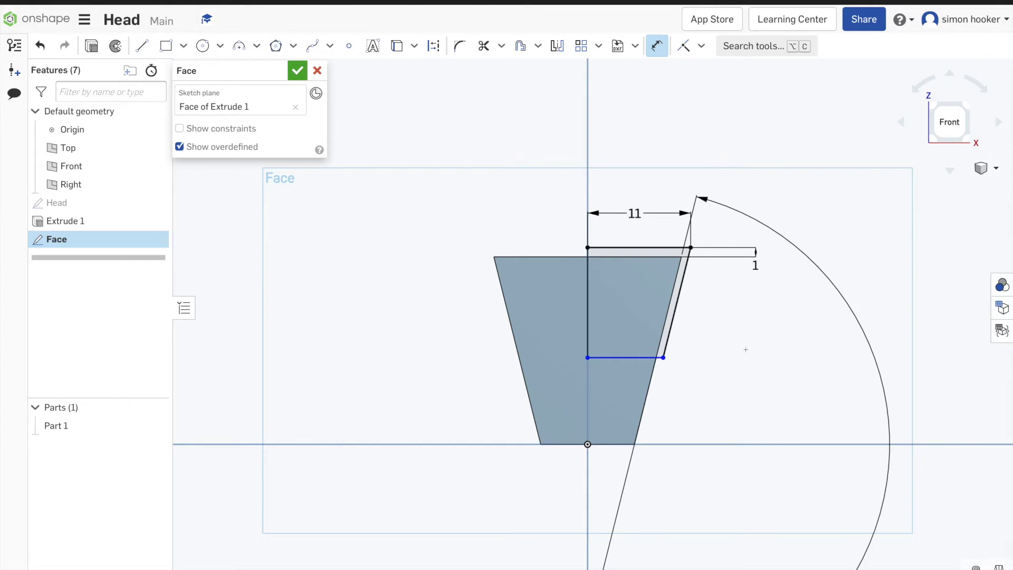
# Step: Dimension the profile's vertical line on the centre axis to 10 mm
pyautogui.scroll(2, 634, 284)
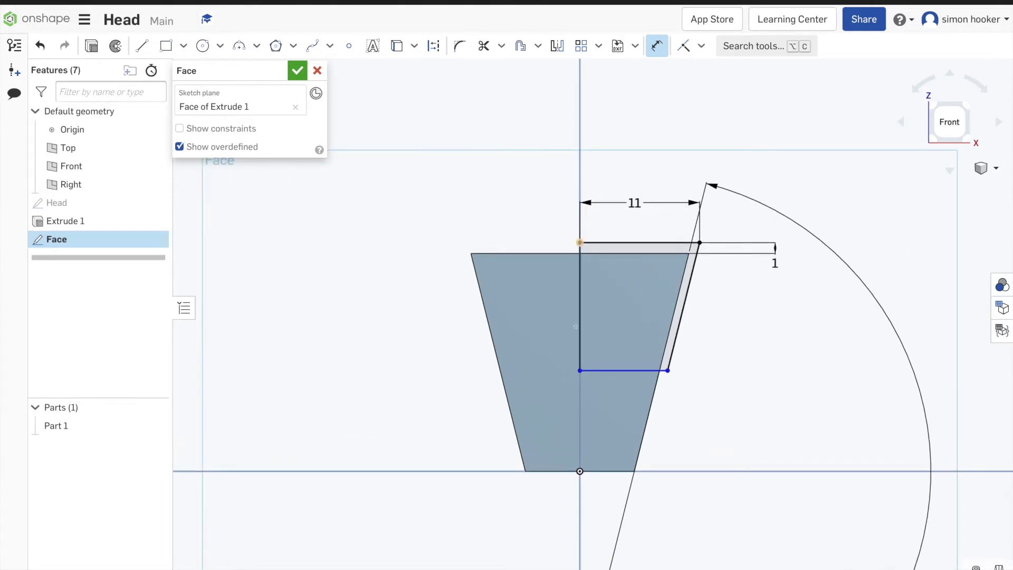
pyautogui.click(579, 353)
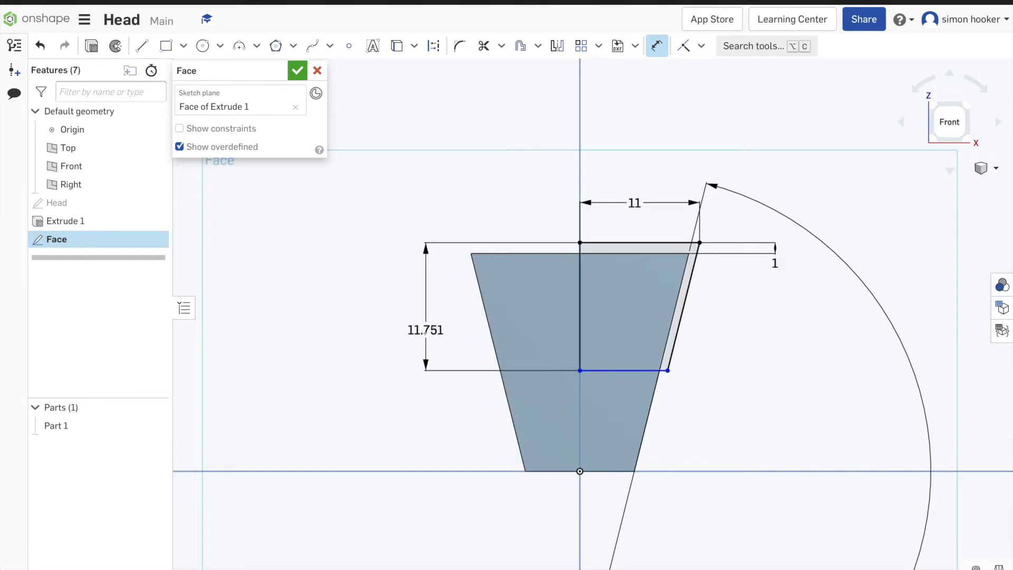
pyautogui.click(428, 330)
pyautogui.write('10')
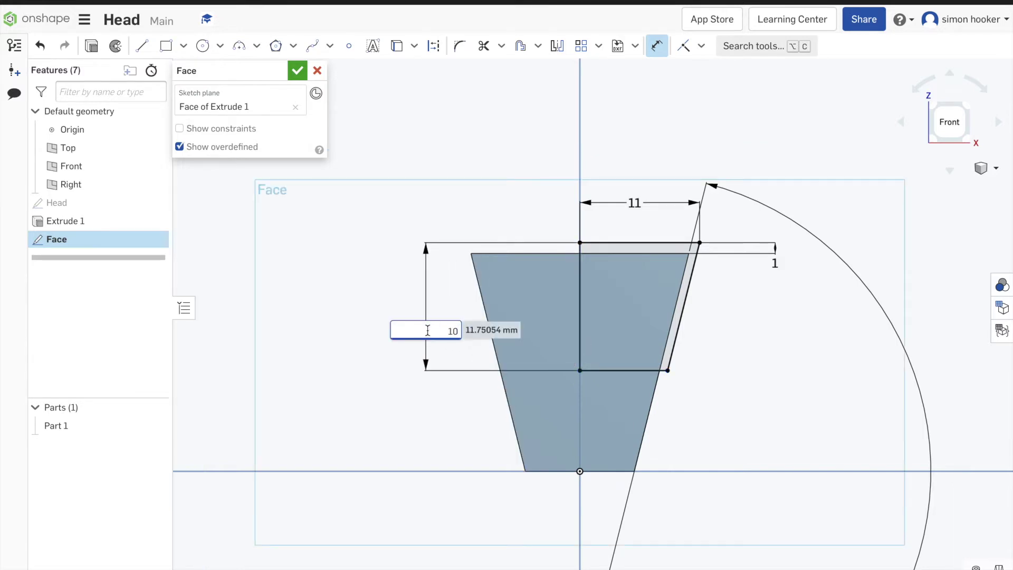
pyautogui.press('Return')
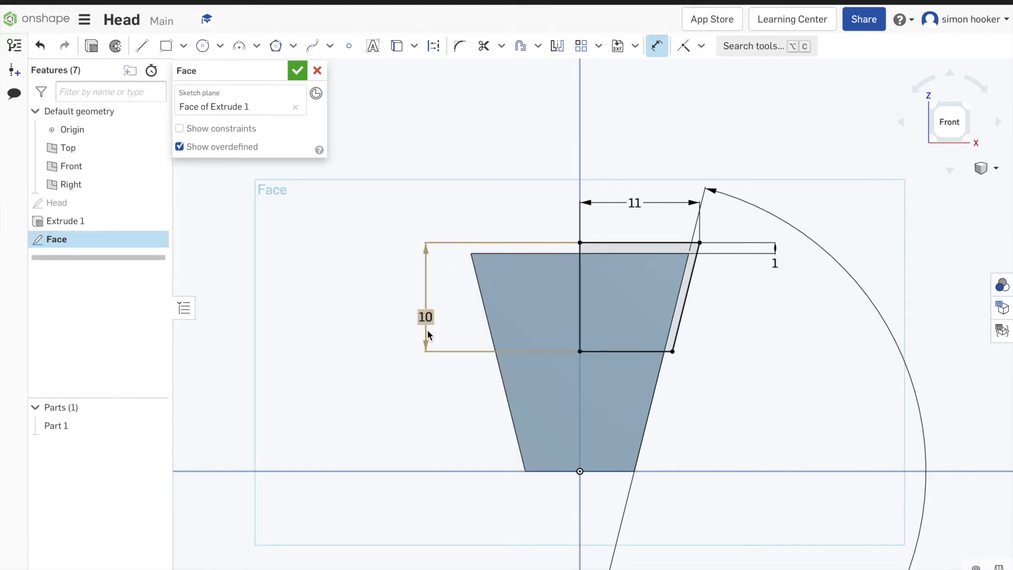
# Step: Draw a vertical line about 10.8 mm long from the middle of the profile's top line down past its base
pyautogui.click(141, 46)
pyautogui.click(633, 242)
pyautogui.click(633, 361)
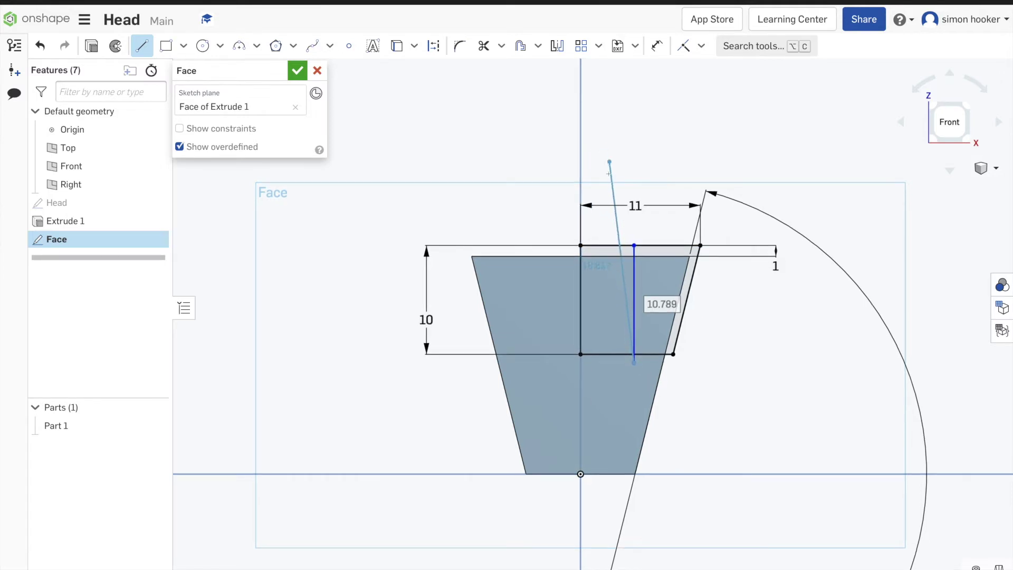
pyautogui.press('Escape')
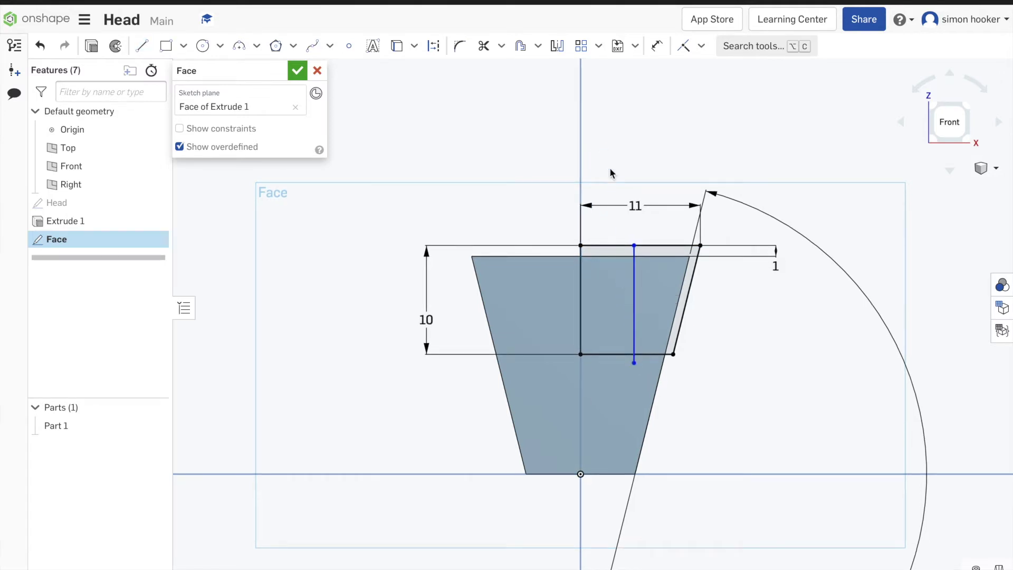
# Step: Trim away the profile's inner part beside the centre axis and the dividing line's overhang below the base
pyautogui.click(484, 46)
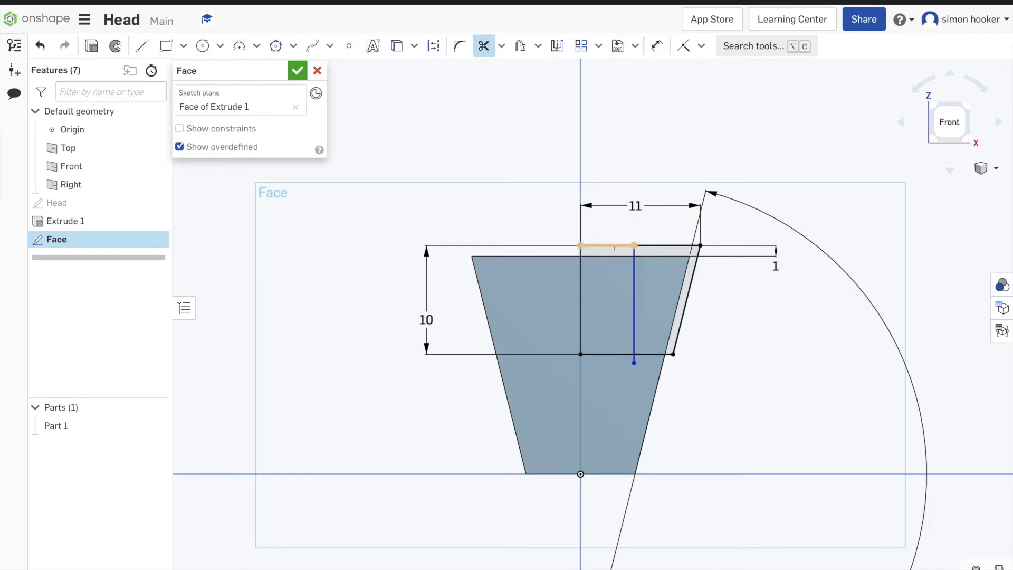
pyautogui.click(599, 255)
pyautogui.click(583, 348)
pyautogui.click(593, 355)
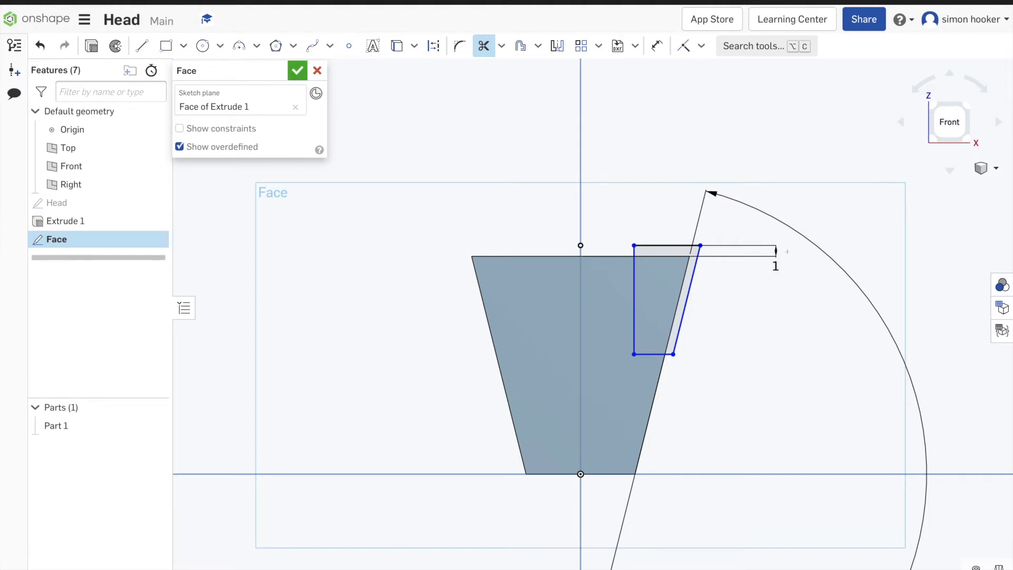
# Step: Try to reduce the offset between the profile's top line and the solid's top edge to 0.5 mm
pyautogui.click(657, 46)
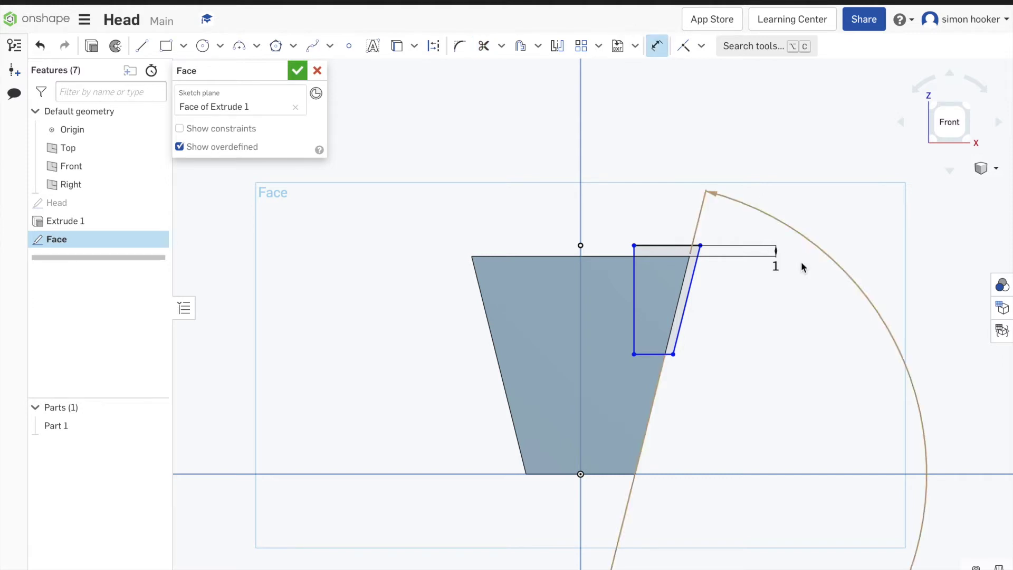
pyautogui.doubleClick(776, 263)
pyautogui.write('0.5')
pyautogui.press('Return')
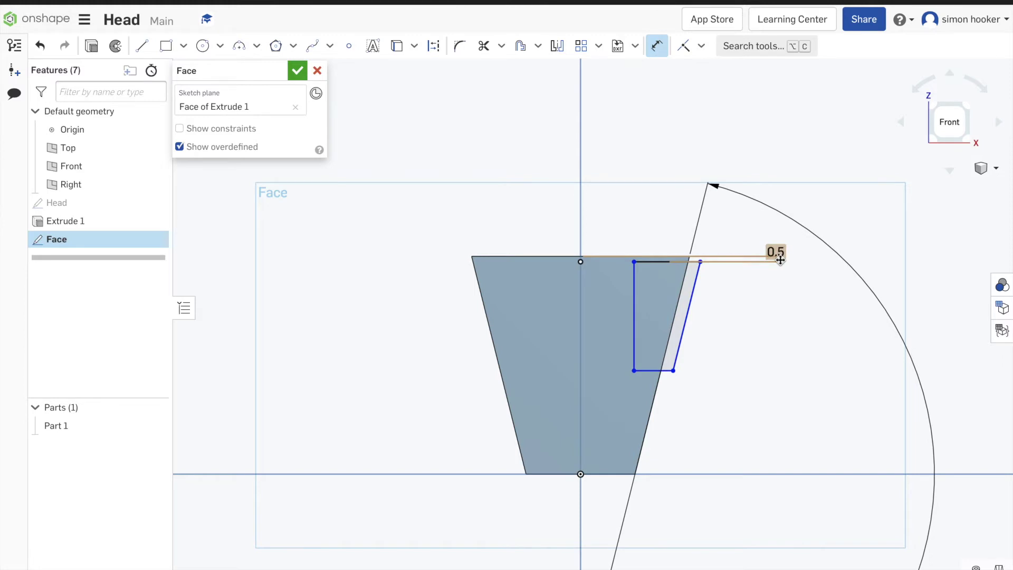
# Step: Set the offset to -0.5 mm to move the profile's top line above the solid's top edge, and finish the Face sketch
pyautogui.doubleClick(781, 251)
pyautogui.press('BackSpace')
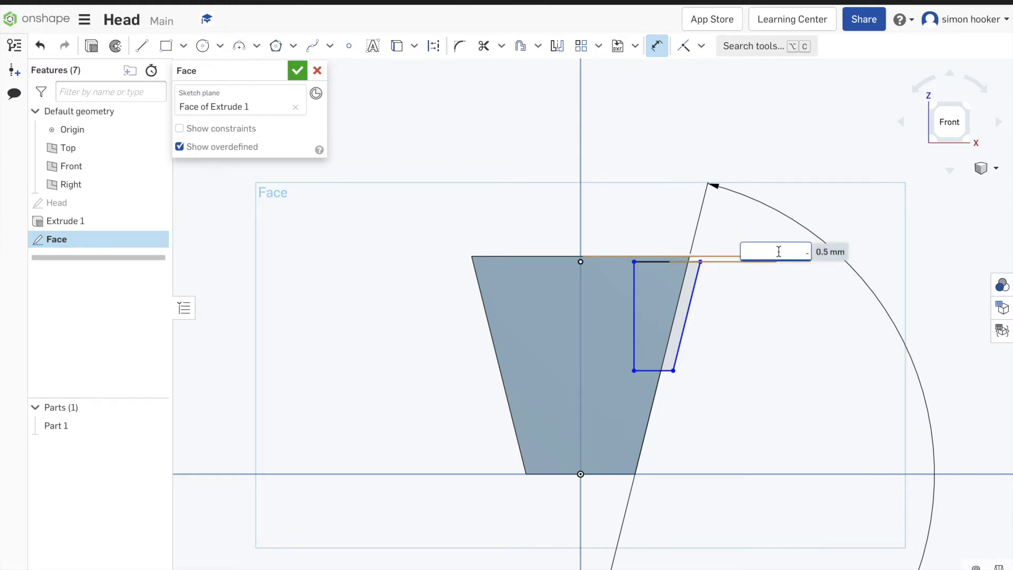
pyautogui.write('-.5')
pyautogui.press('Return')
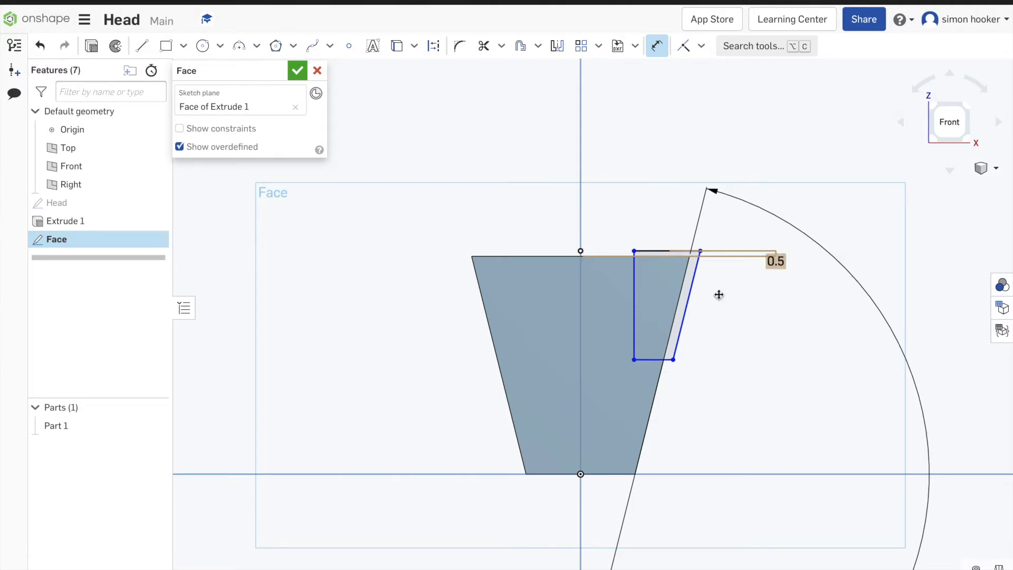
pyautogui.click(297, 70)
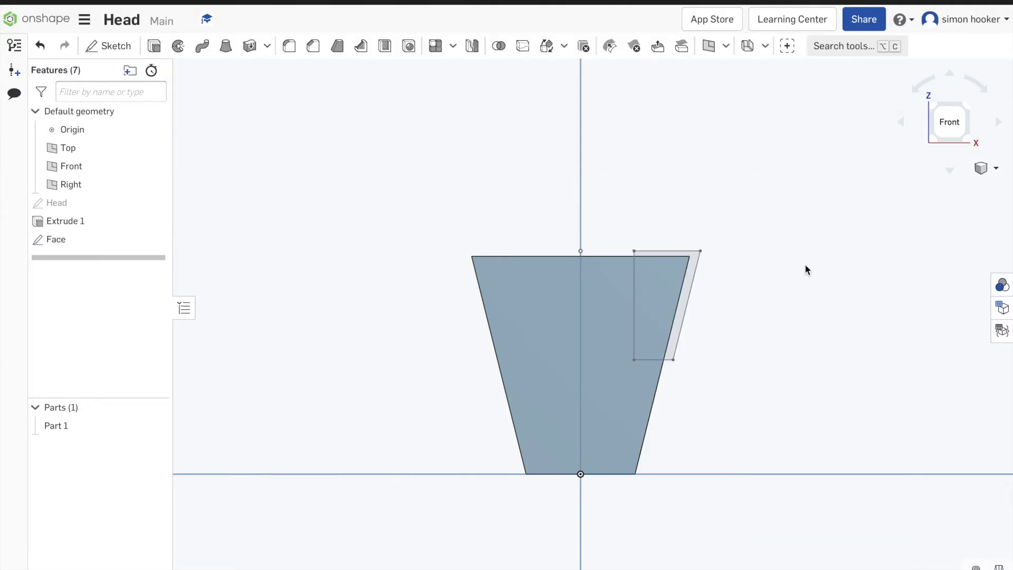
# Step: Extrude the Face sketch profile to a depth of -5 mm into the tapered solid, adding it to Part 1
pyautogui.click(996, 168)
pyautogui.click(932, 194)
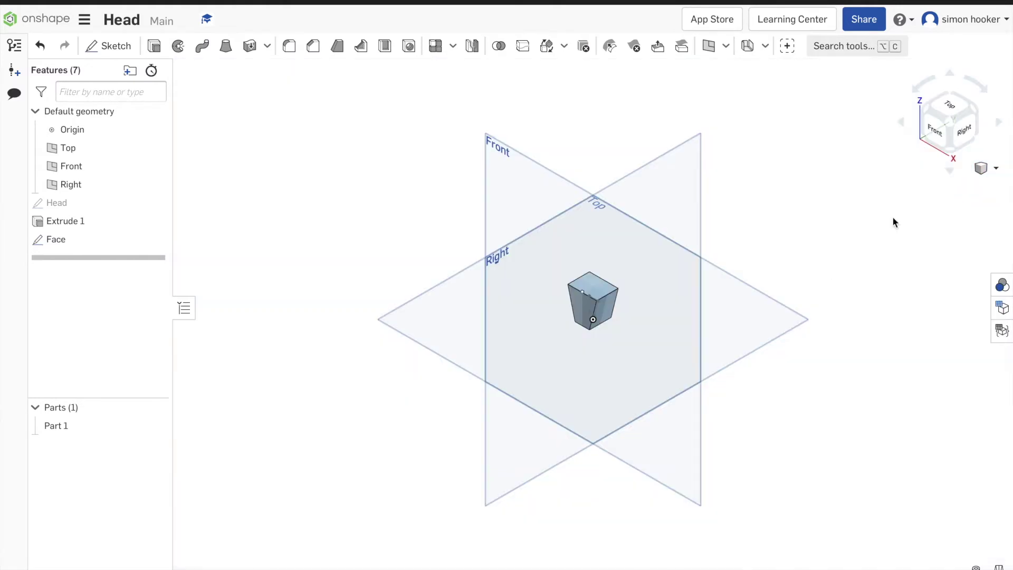
pyautogui.scroll(10, 602, 303)
pyautogui.scroll(5, 564, 293)
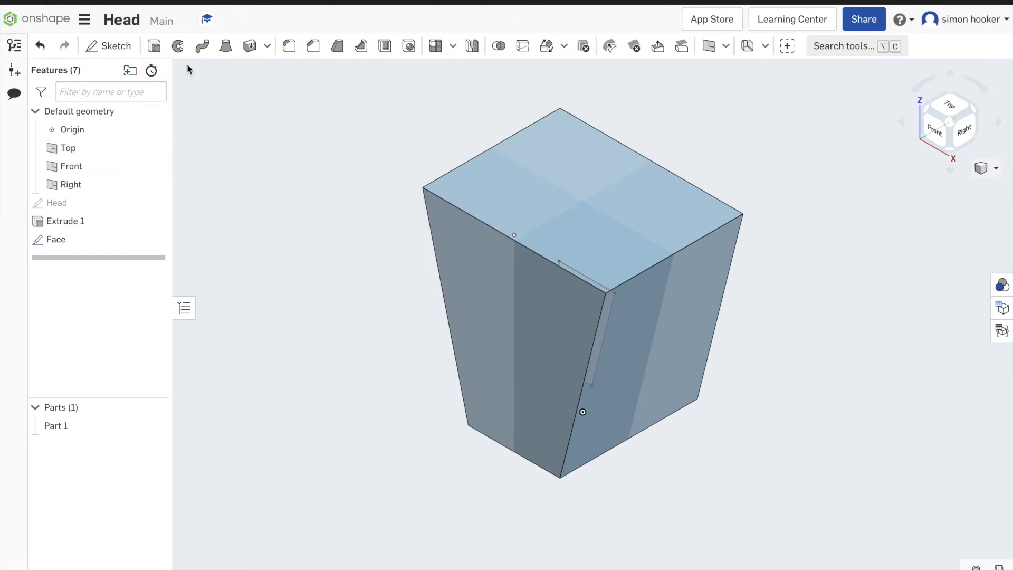
pyautogui.click(156, 47)
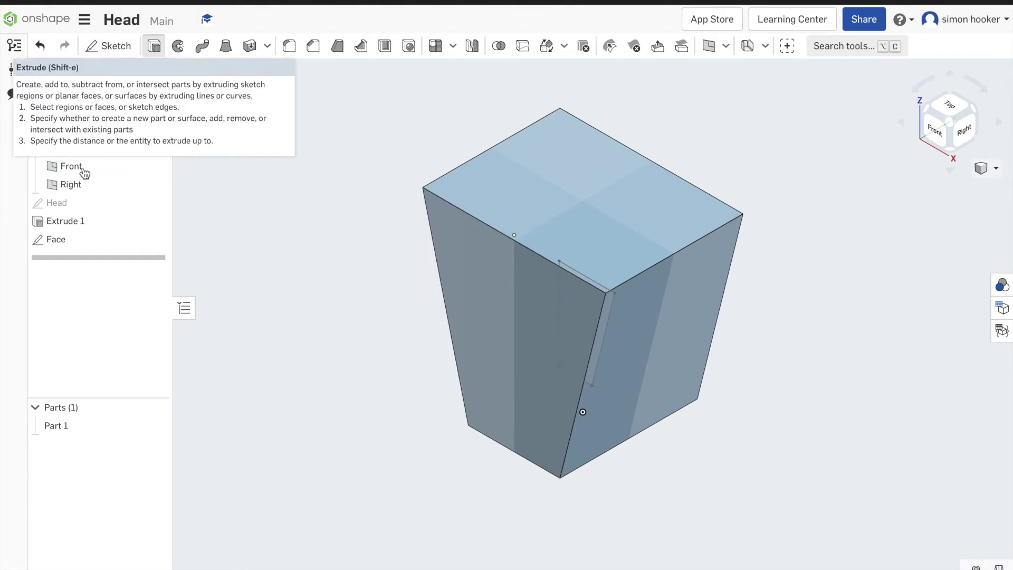
pyautogui.click(51, 238)
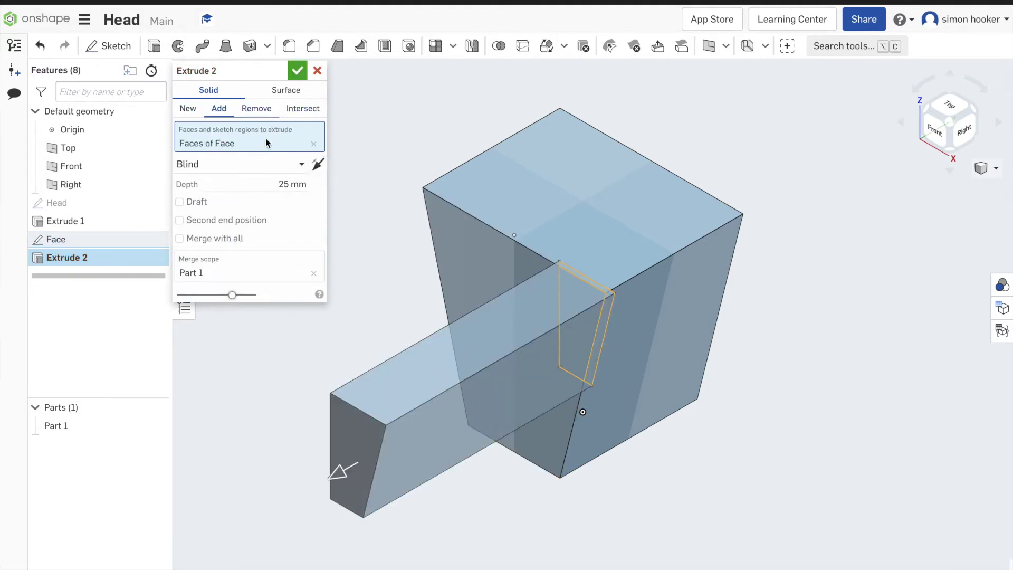
pyautogui.click(288, 180)
pyautogui.press('BackSpace')
pyautogui.press('Return')
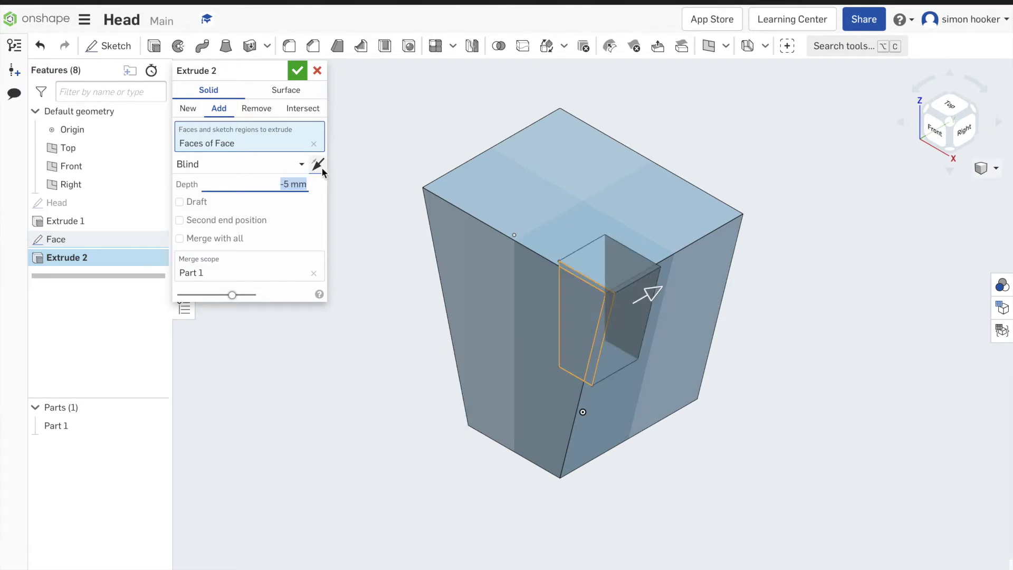
pyautogui.click(297, 70)
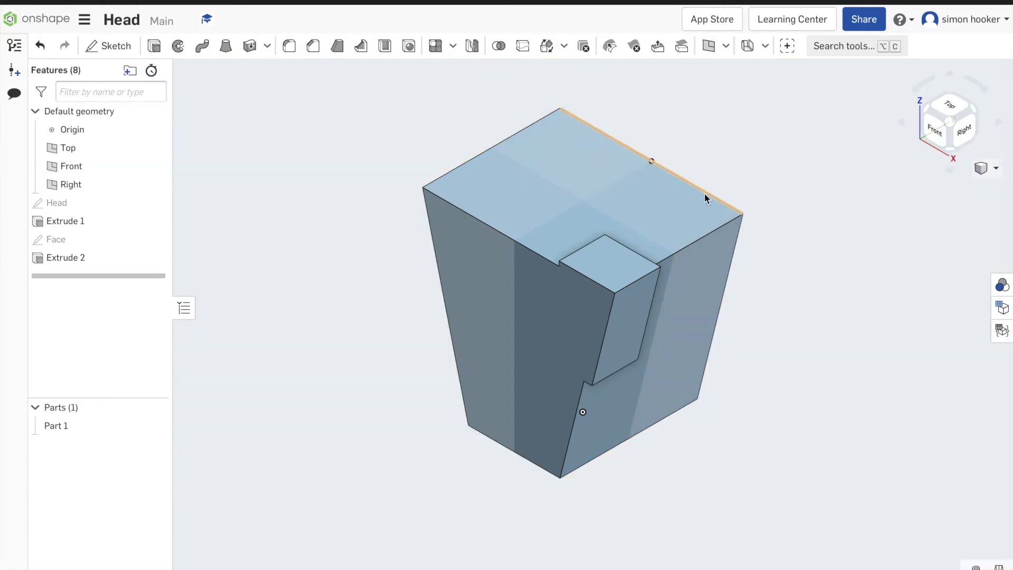
# Step: Extrude the Face sketch profile again as an added solid, 25 mm outward from the front face
pyautogui.moveTo(705, 198); pyautogui.dragTo(756, 188, button='middle')
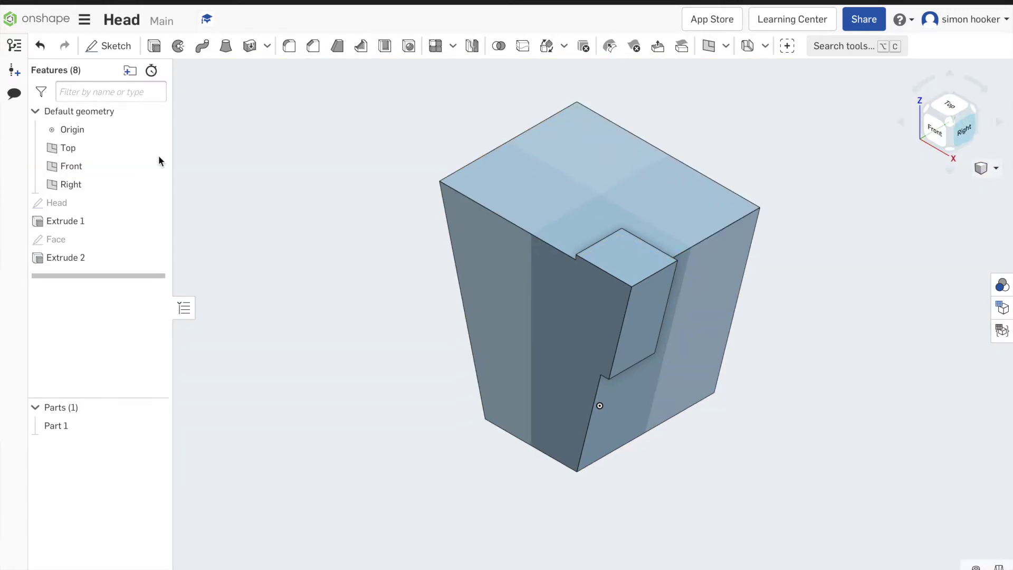
pyautogui.click(74, 239)
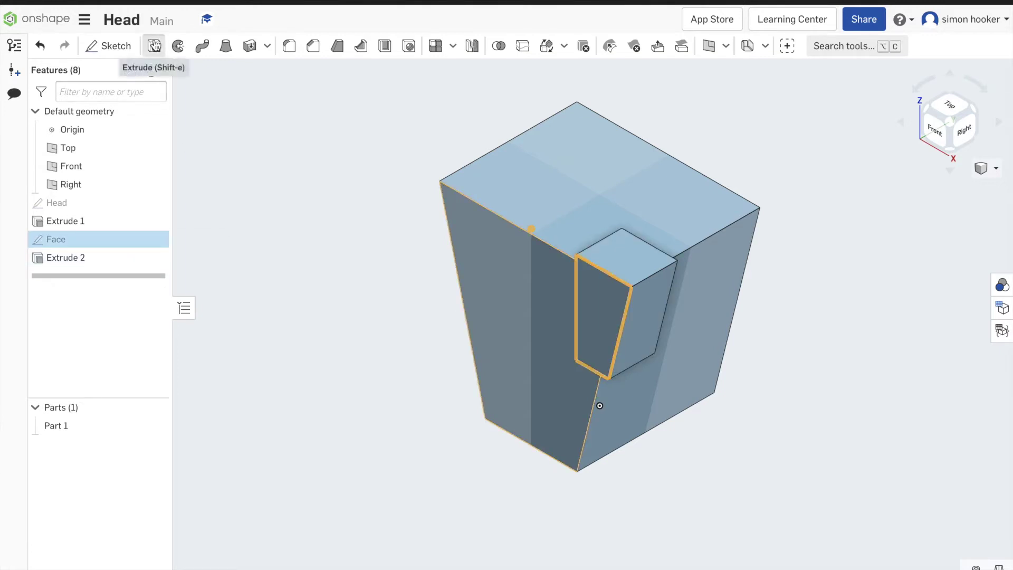
pyautogui.click(155, 46)
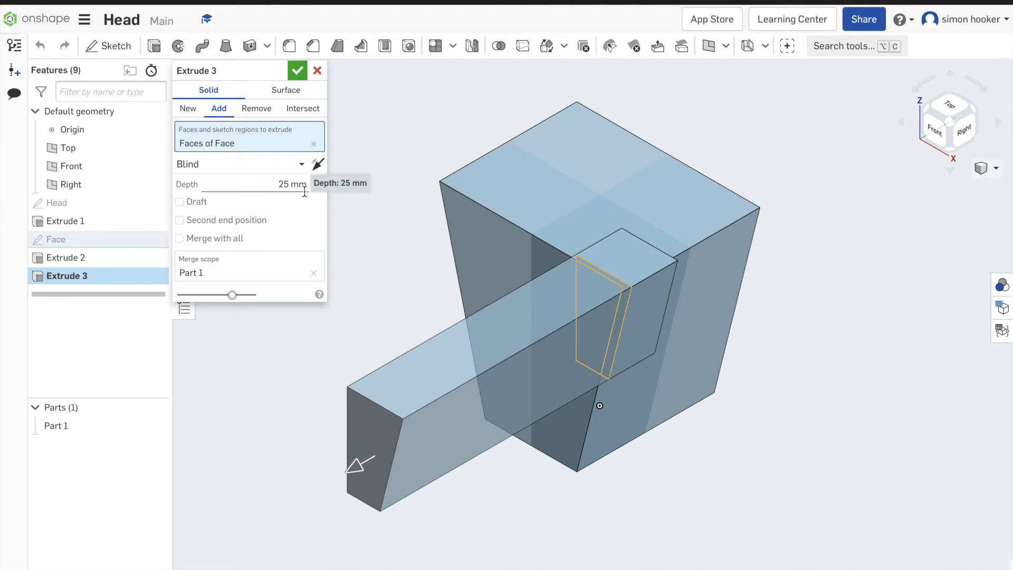
pyautogui.press('Return')
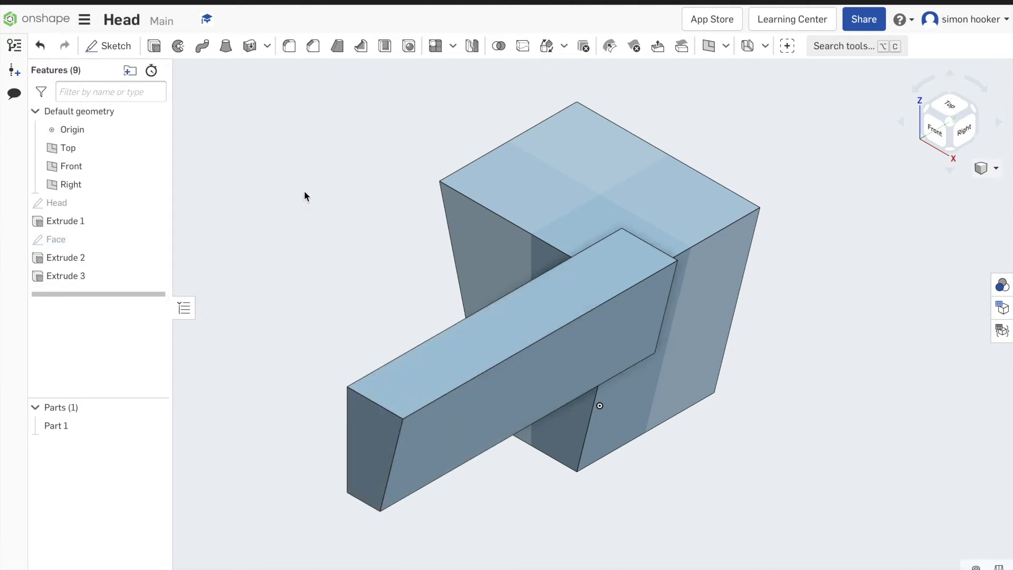
# Step: Set the depth of the outward face-plate extrusion to 0.5 mm
pyautogui.click(79, 277)
pyautogui.rightClick(78, 276)
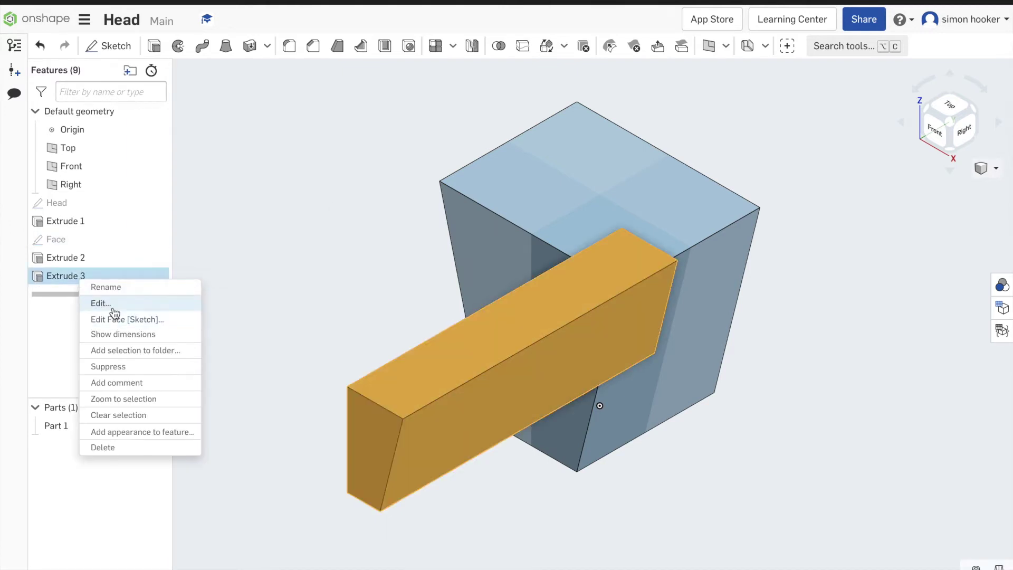
pyautogui.click(112, 305)
pyautogui.click(287, 185)
pyautogui.write('0.5')
pyautogui.press('Return')
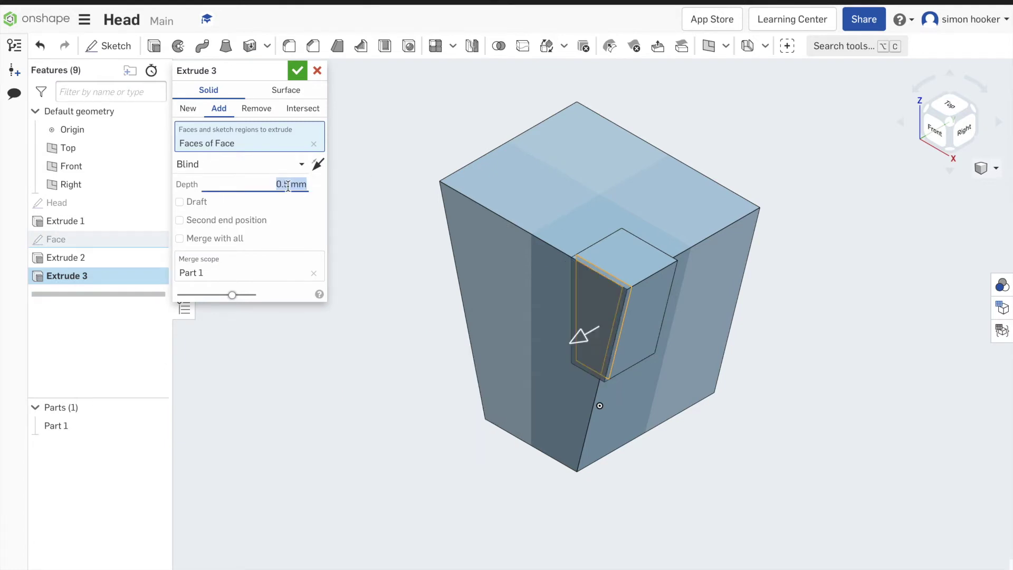
pyautogui.click(297, 70)
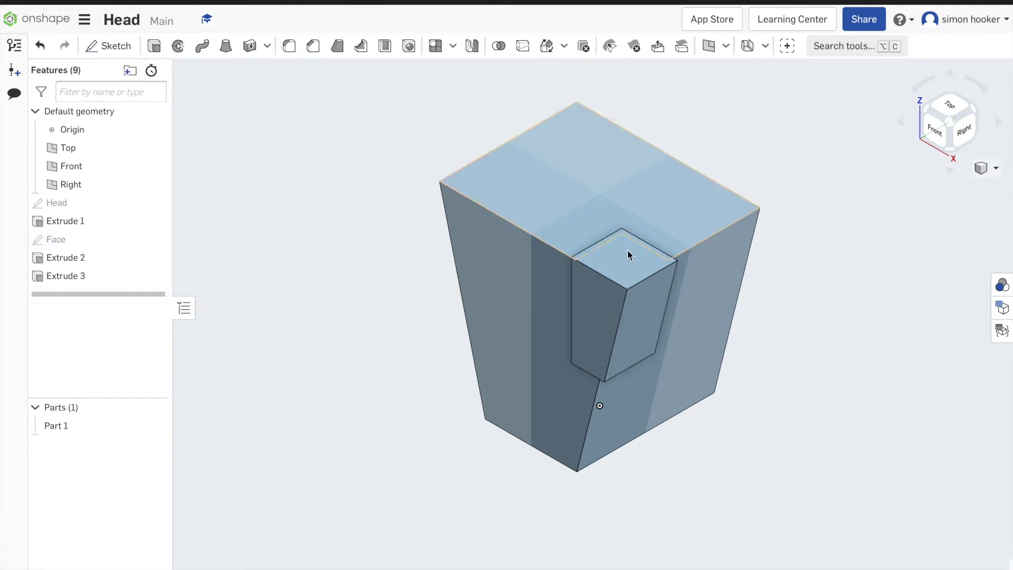
# Step: Start a sketch on the tapered solid's front face and name it Eyes
pyautogui.click(998, 123)
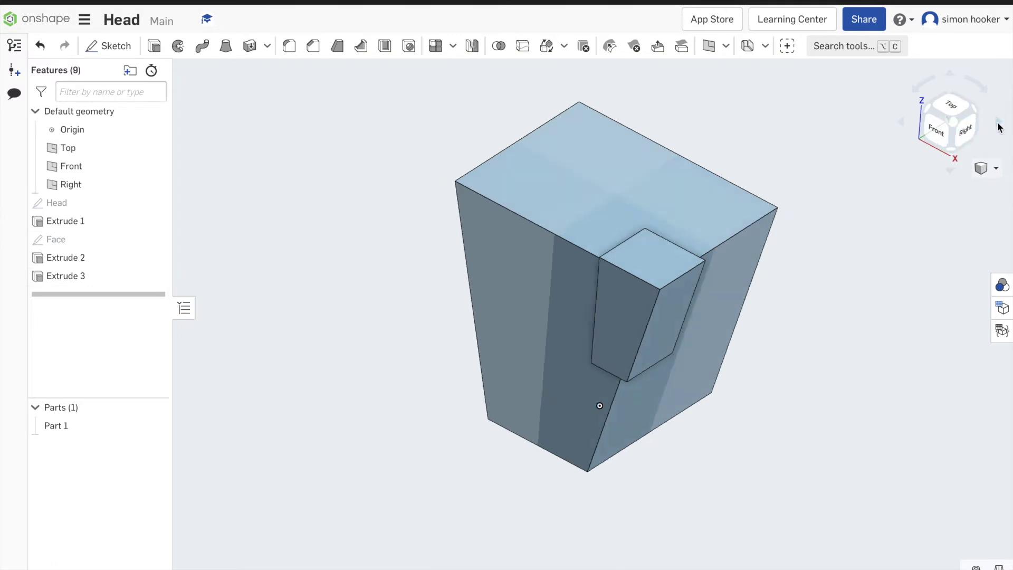
pyautogui.click(998, 125)
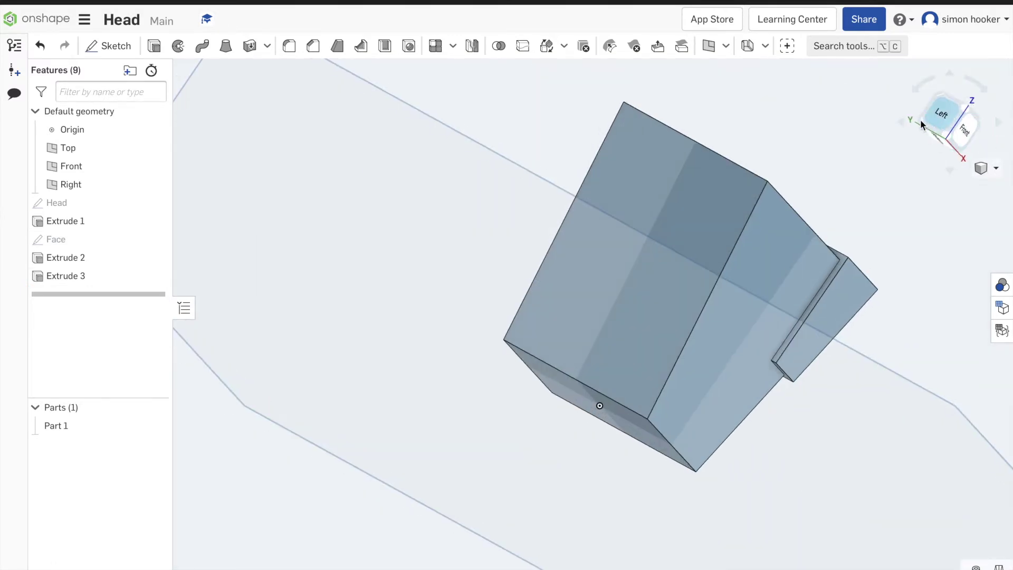
pyautogui.click(903, 124)
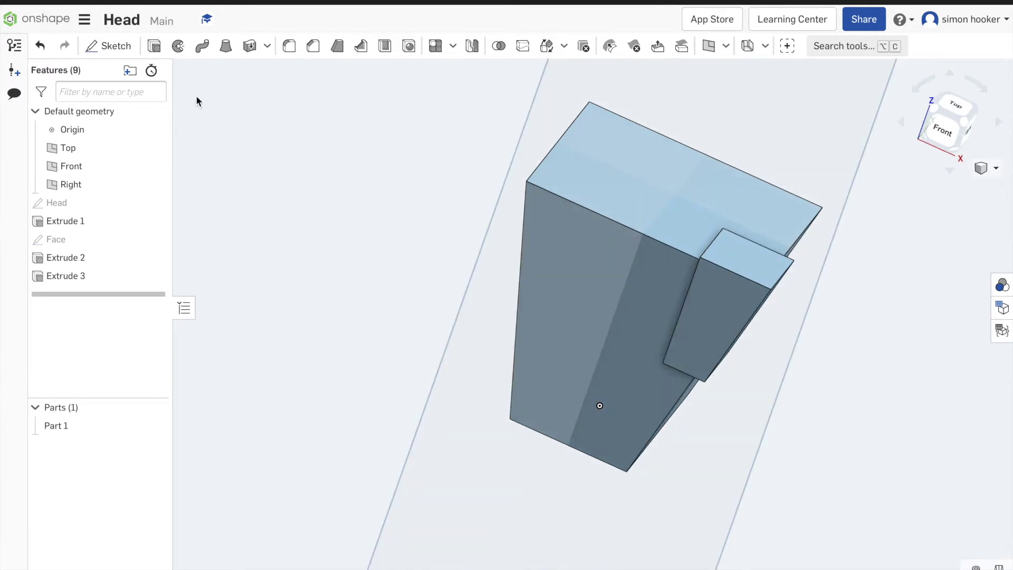
pyautogui.click(108, 46)
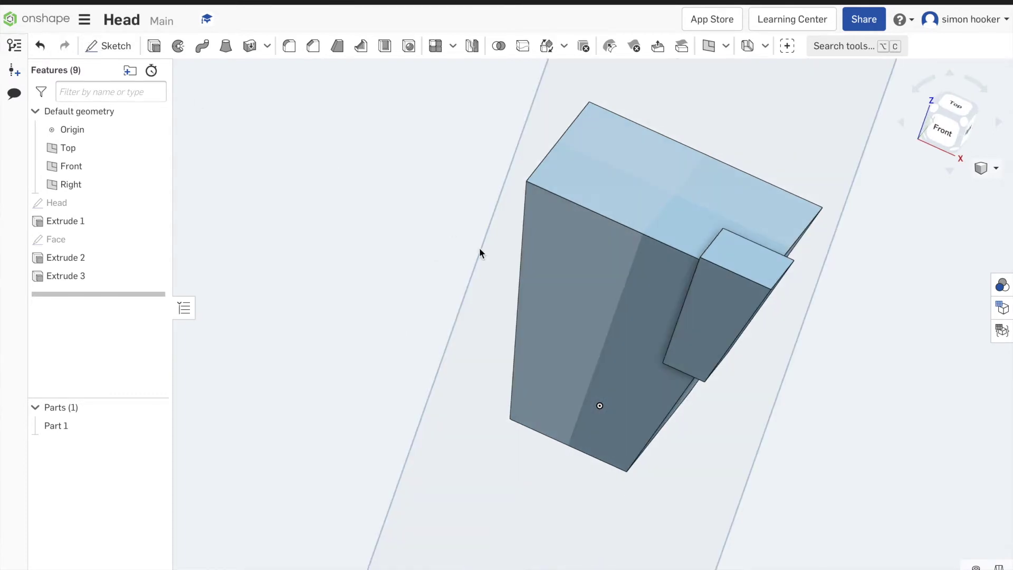
pyautogui.click(556, 280)
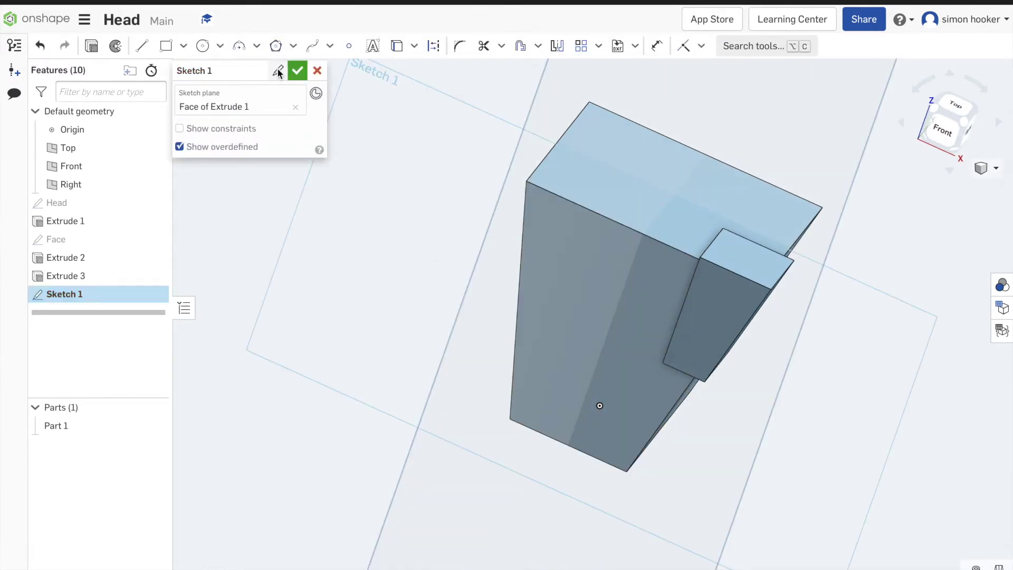
pyautogui.click(277, 71)
pyautogui.write('Eyes')
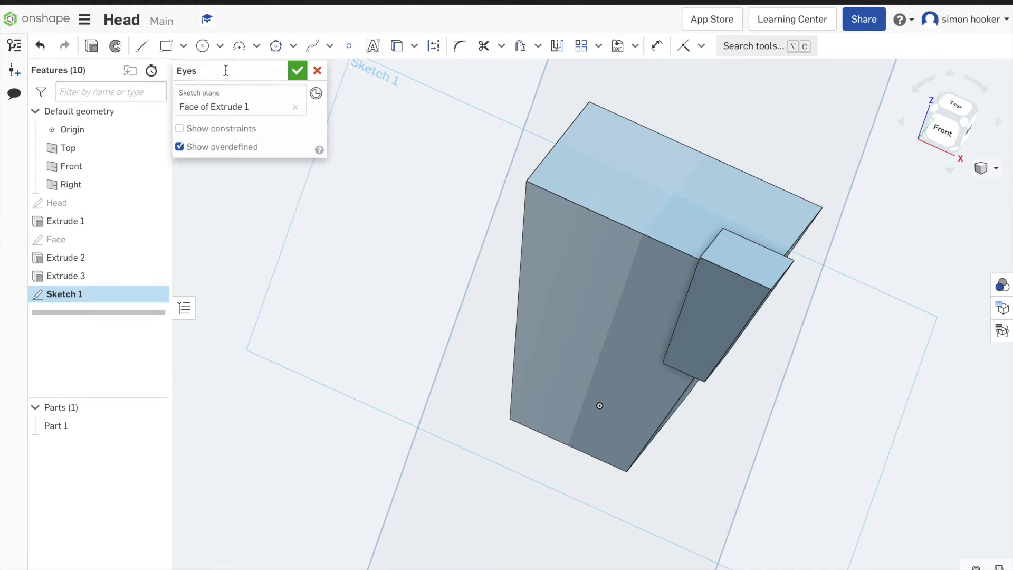
pyautogui.press('Return')
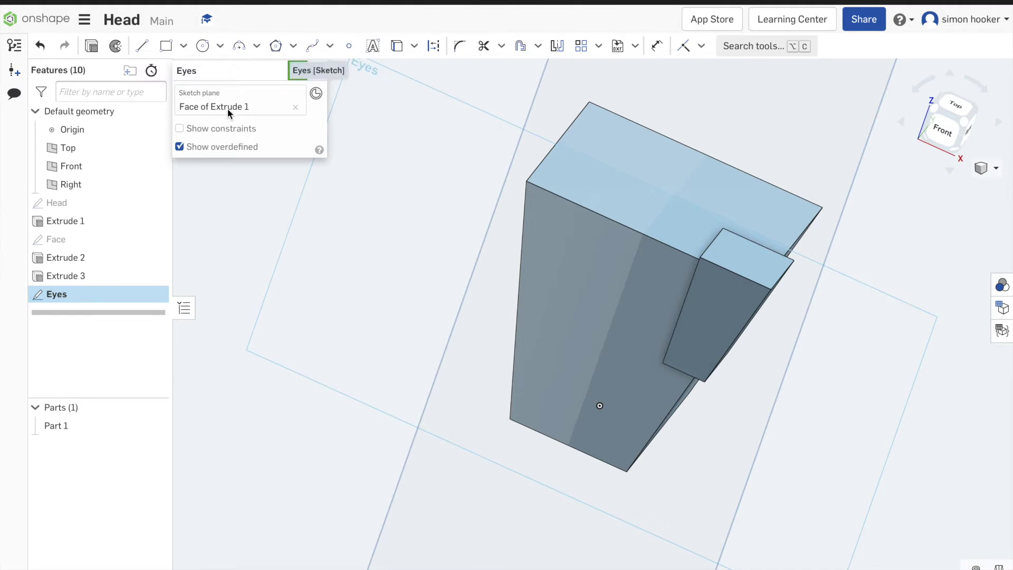
# Step: Draw two eye circles side by side on the front face, the right about 3.3 mm and the left about 4.9 mm in diameter
pyautogui.click(943, 129)
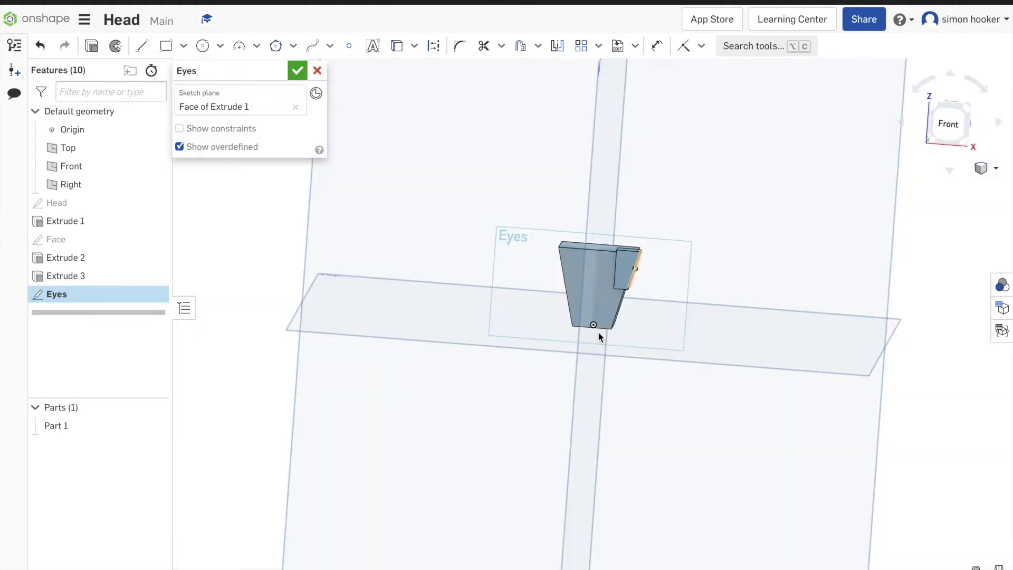
pyautogui.scroll(8, 597, 290)
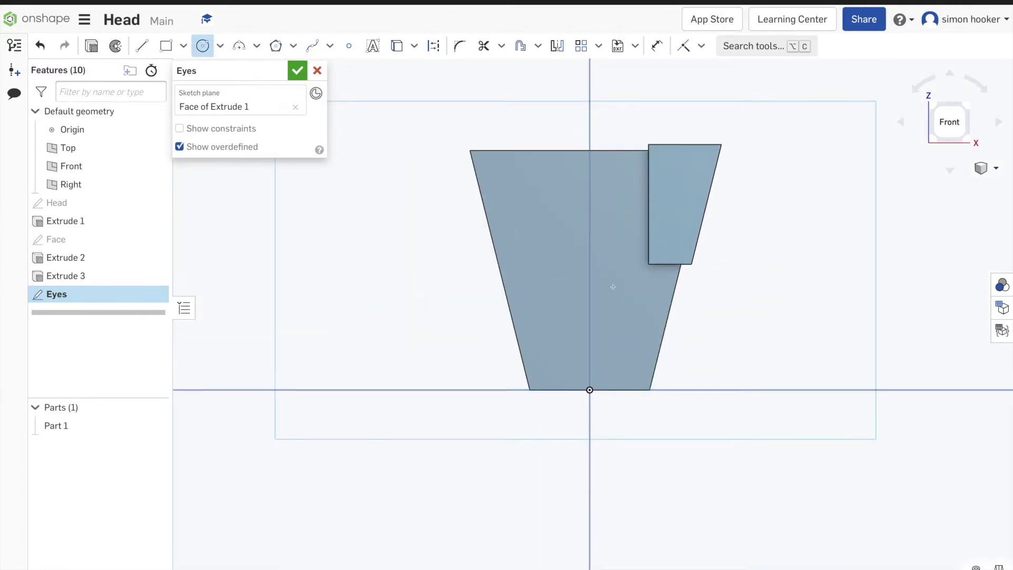
pyautogui.click(624, 314)
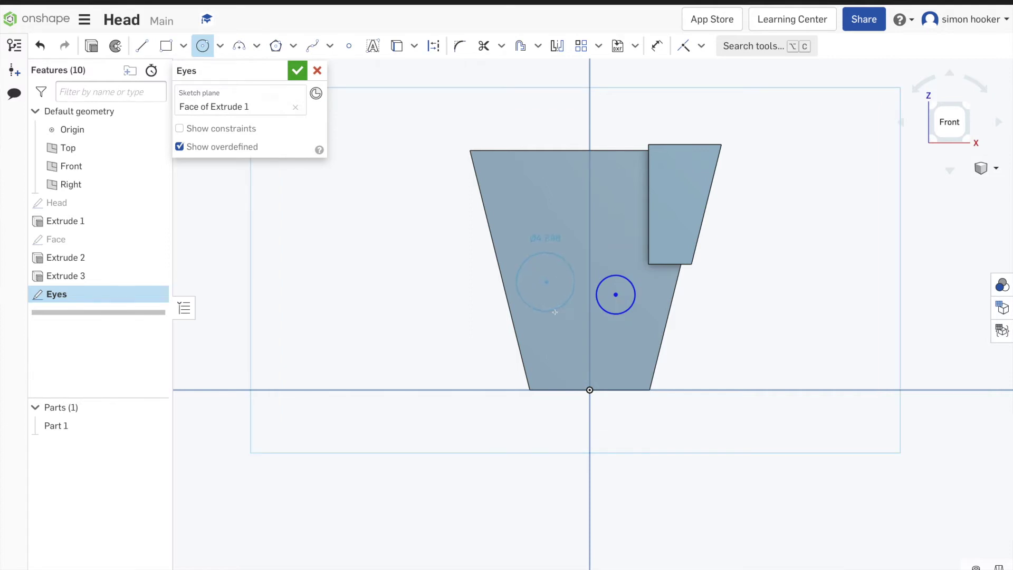
pyautogui.click(555, 312)
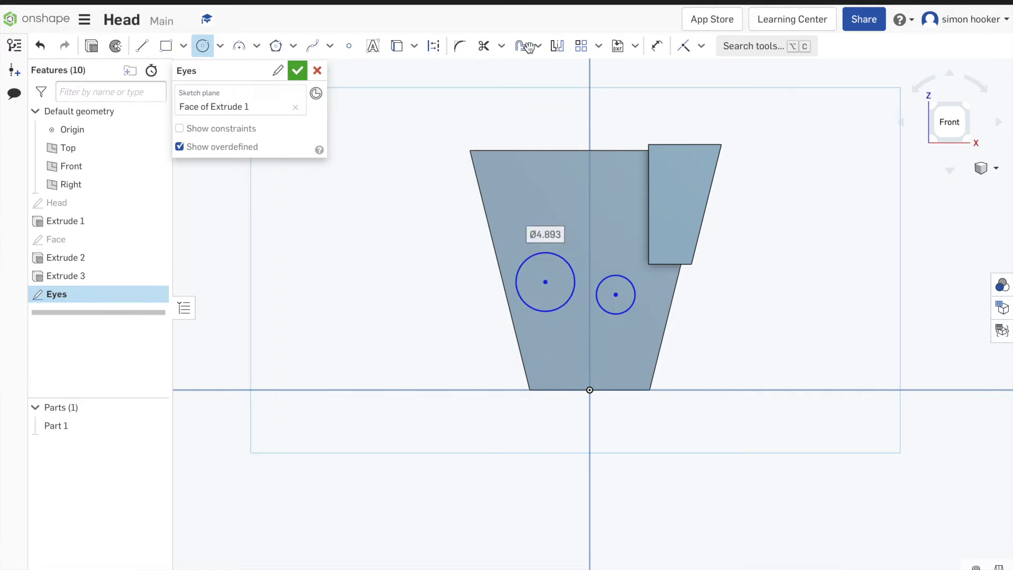
# Step: Dimension the left eye circle to 5 mm and the right one to 3.5 mm in diameter, and finish the Eyes sketch
pyautogui.click(657, 46)
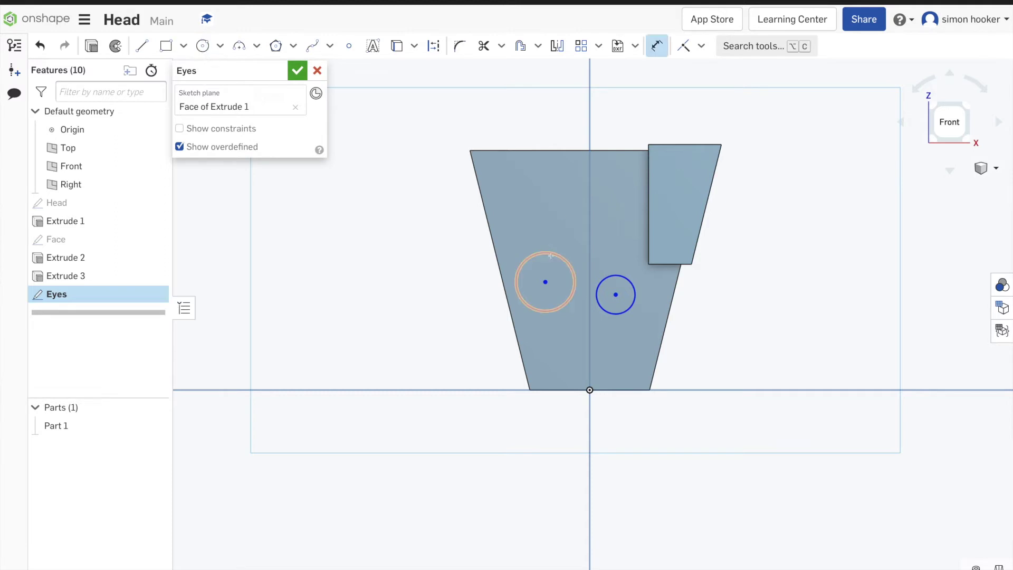
pyautogui.click(546, 254)
pyautogui.click(551, 226)
pyautogui.press('Return')
pyautogui.write('5')
pyautogui.press('Return')
pyautogui.click(608, 276)
pyautogui.click(633, 243)
pyautogui.write('3.5')
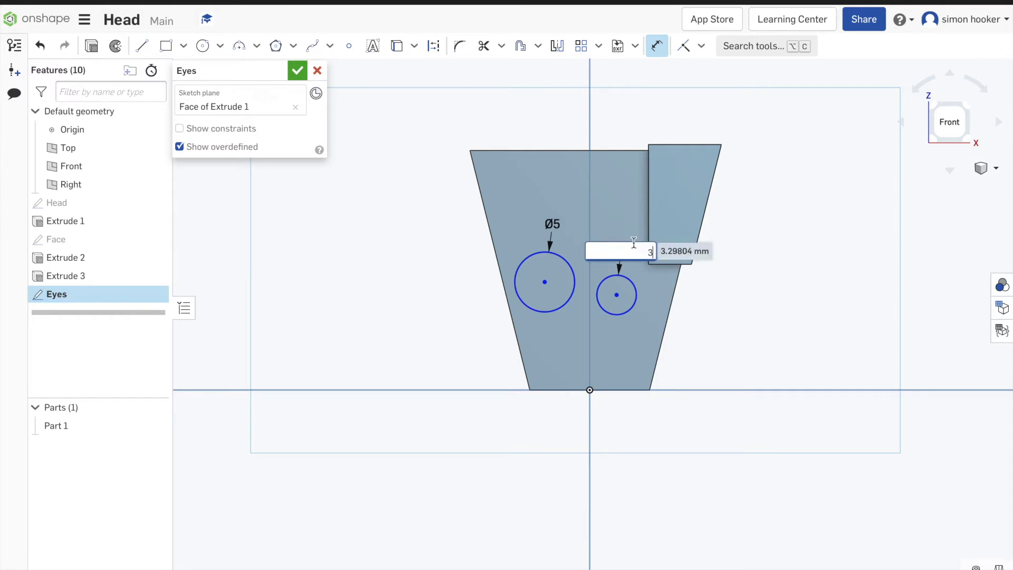
pyautogui.press('Return')
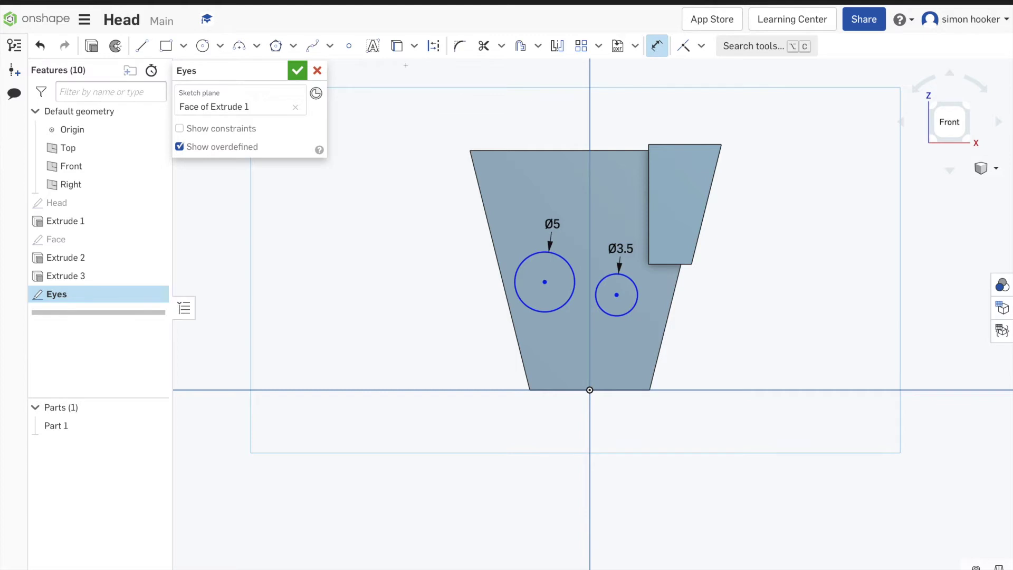
pyautogui.click(298, 71)
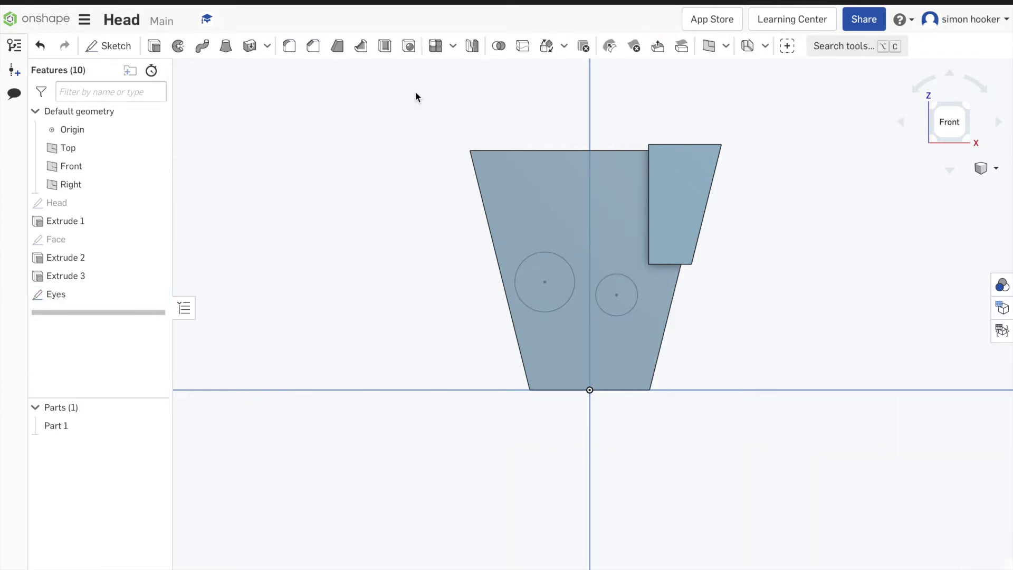
# Step: Extrude both circles of the Eyes sketch 3 mm outward from the front face, adding them to Part 1
pyautogui.click(901, 123)
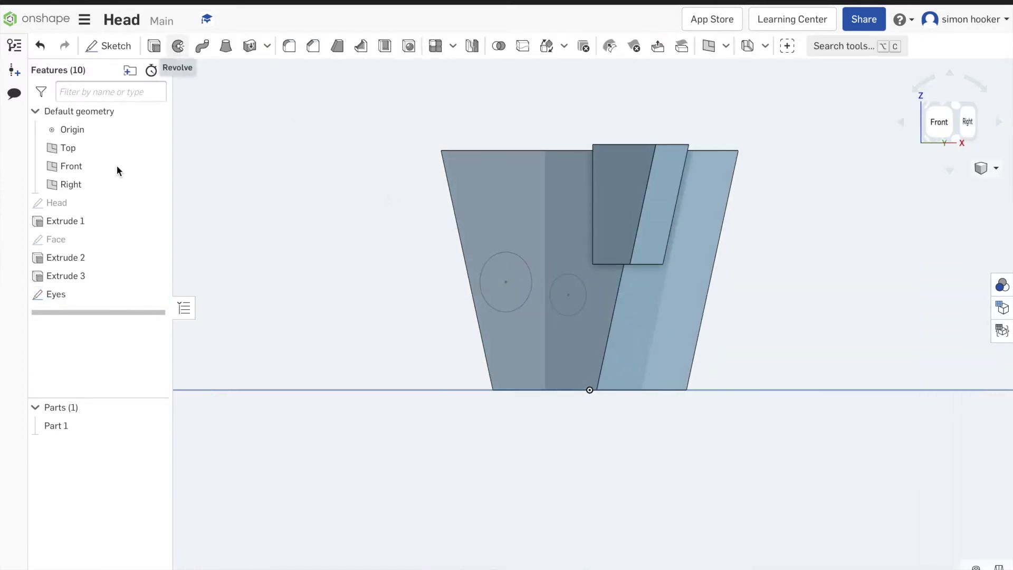
pyautogui.click(154, 46)
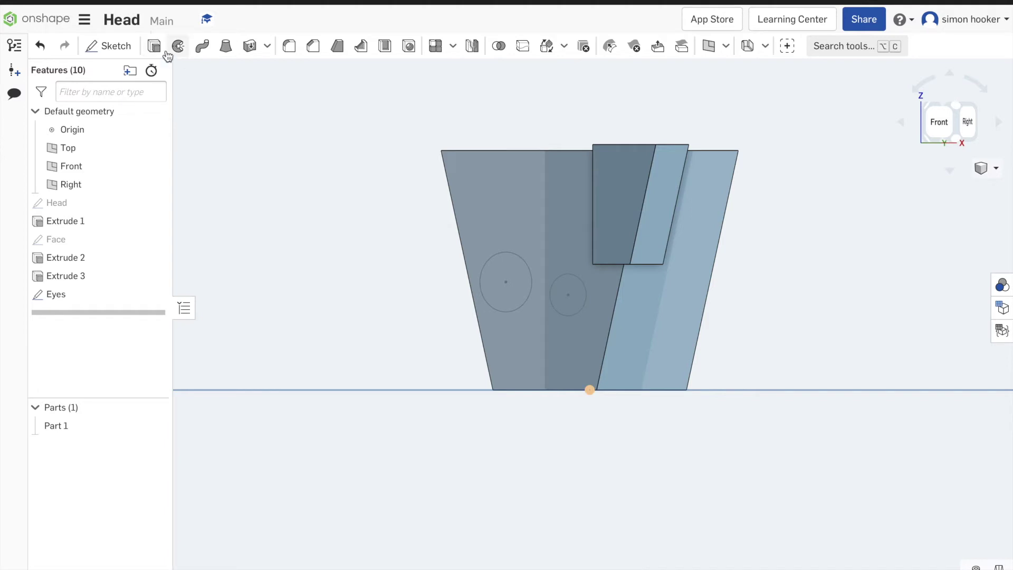
pyautogui.click(56, 296)
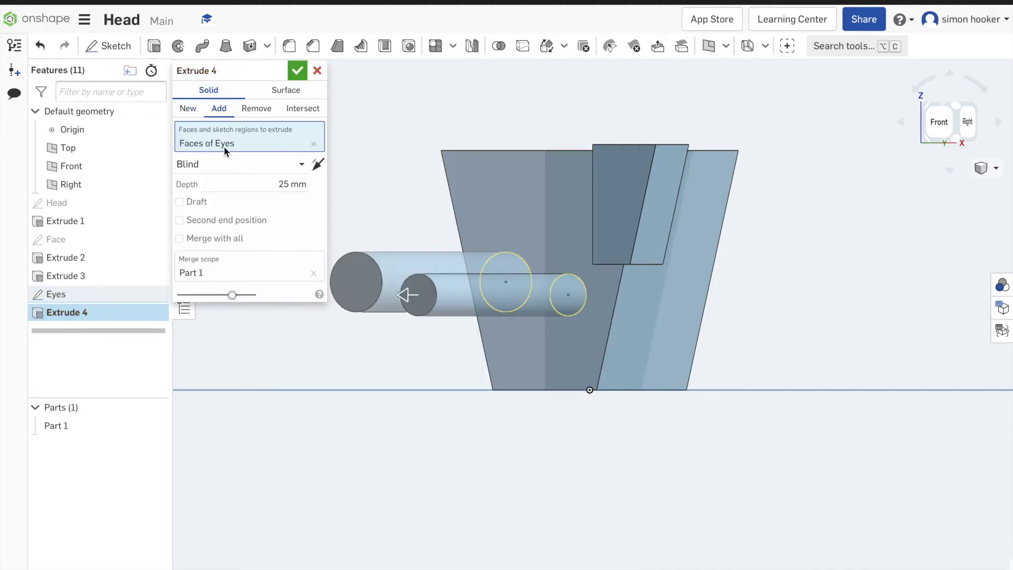
pyautogui.click(288, 184)
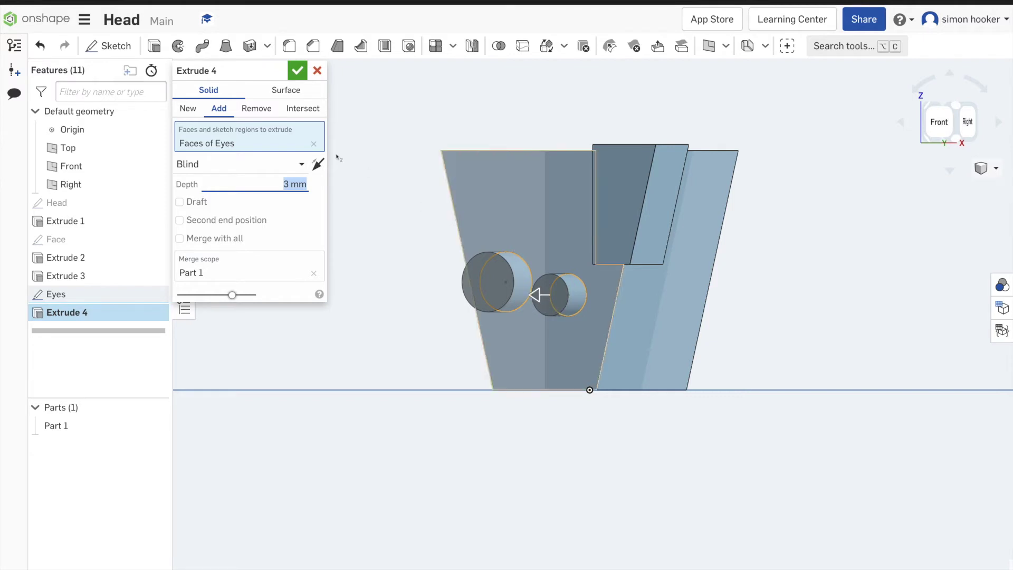
pyautogui.click(298, 70)
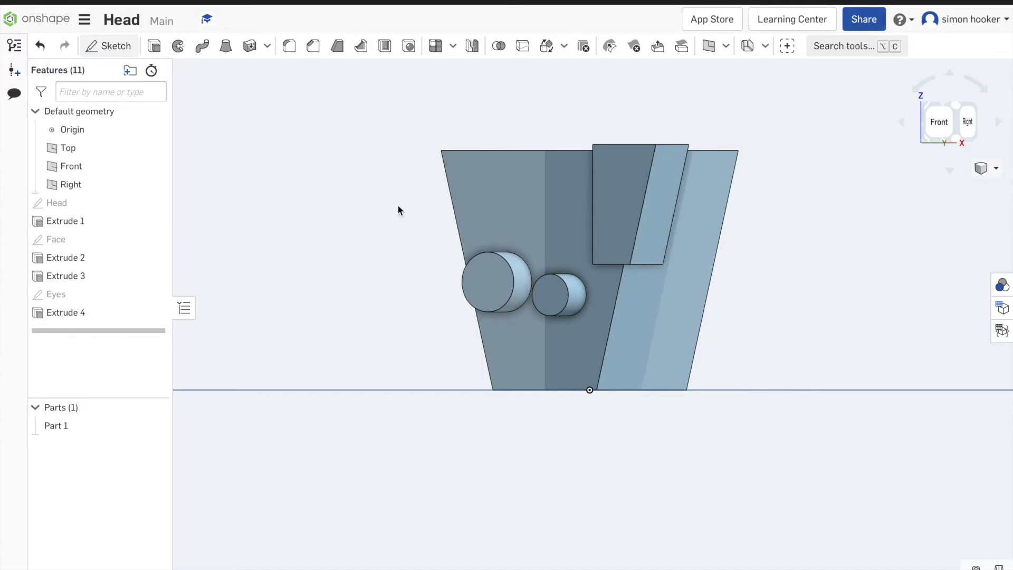
# Step: Start a sketch on the end face of the larger eye cylinder, name it Eyes2, and close it
pyautogui.click(483, 272)
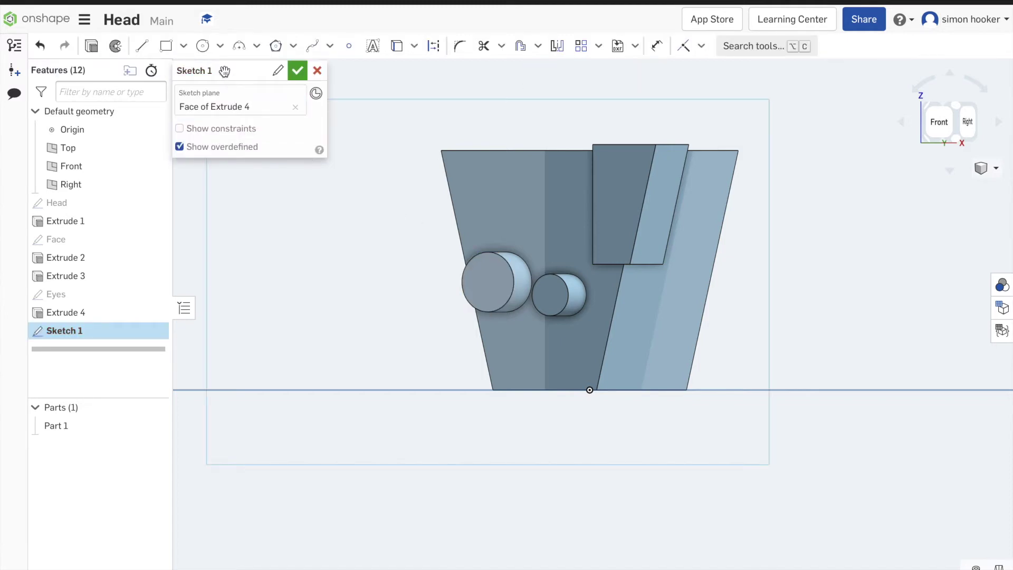
pyautogui.click(282, 76)
pyautogui.write('E')
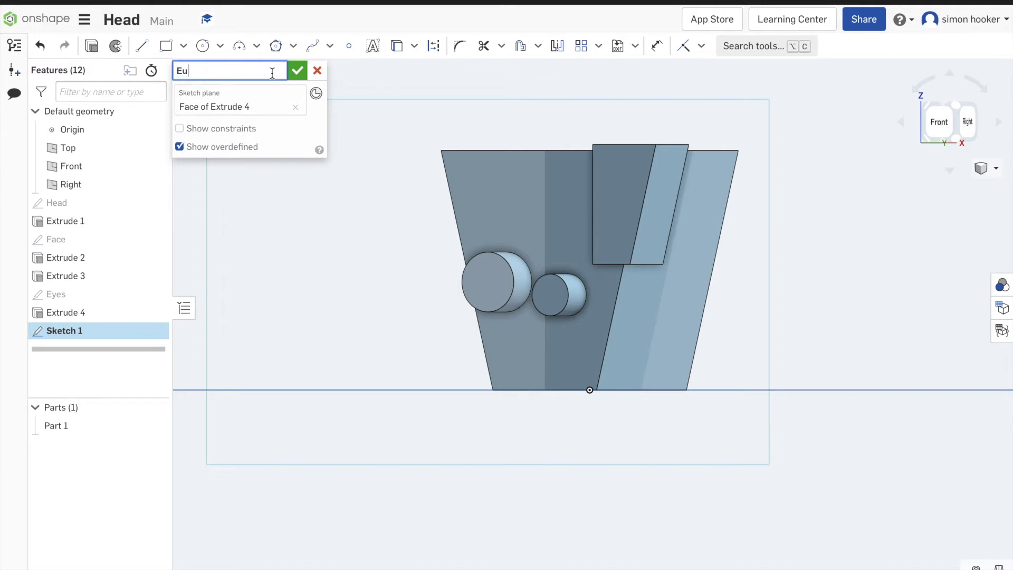
pyautogui.write('yes2')
pyautogui.click(298, 73)
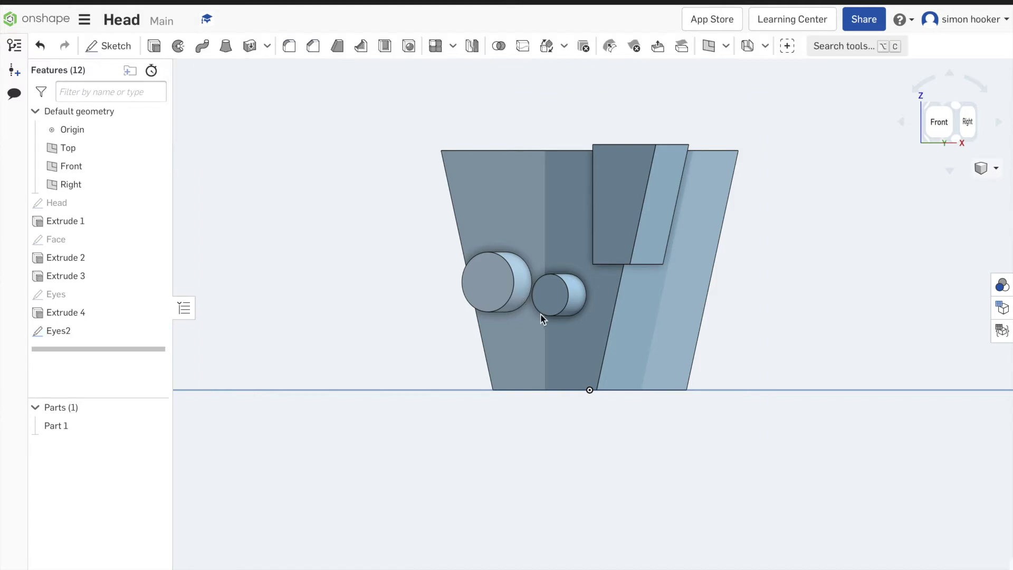
# Step: Reopen the Eyes2 sketch and draw a concentric circle inside each eye, about 4.4 mm on the larger and 2.9 mm on the smaller
pyautogui.click(939, 124)
pyautogui.scroll(10, 575, 289)
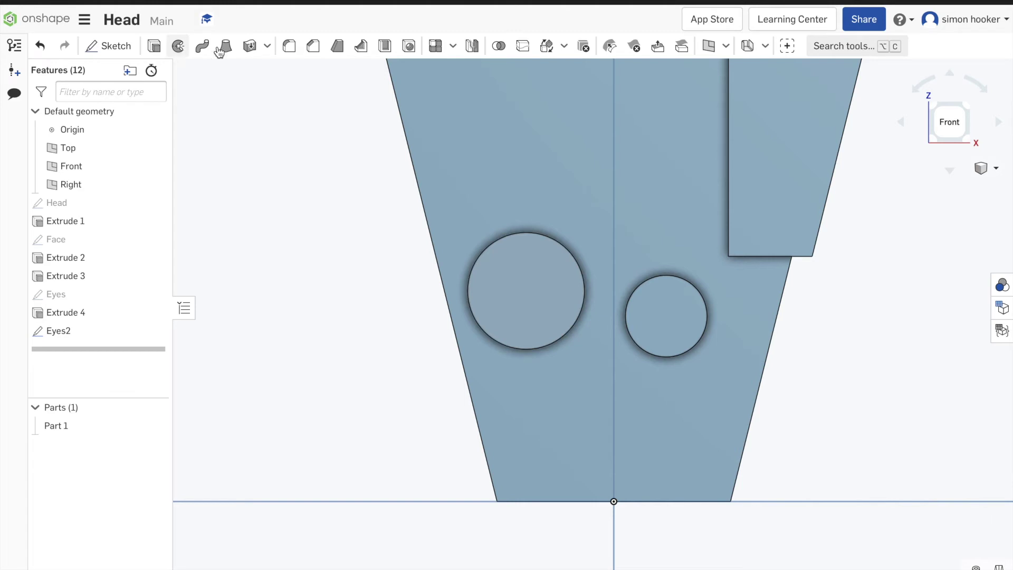
pyautogui.rightClick(72, 330)
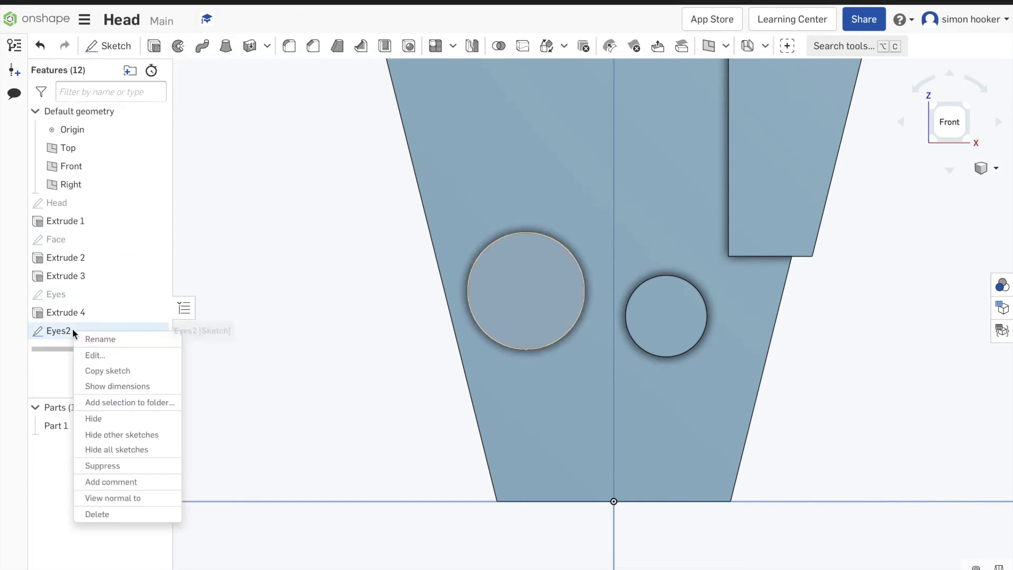
pyautogui.click(107, 360)
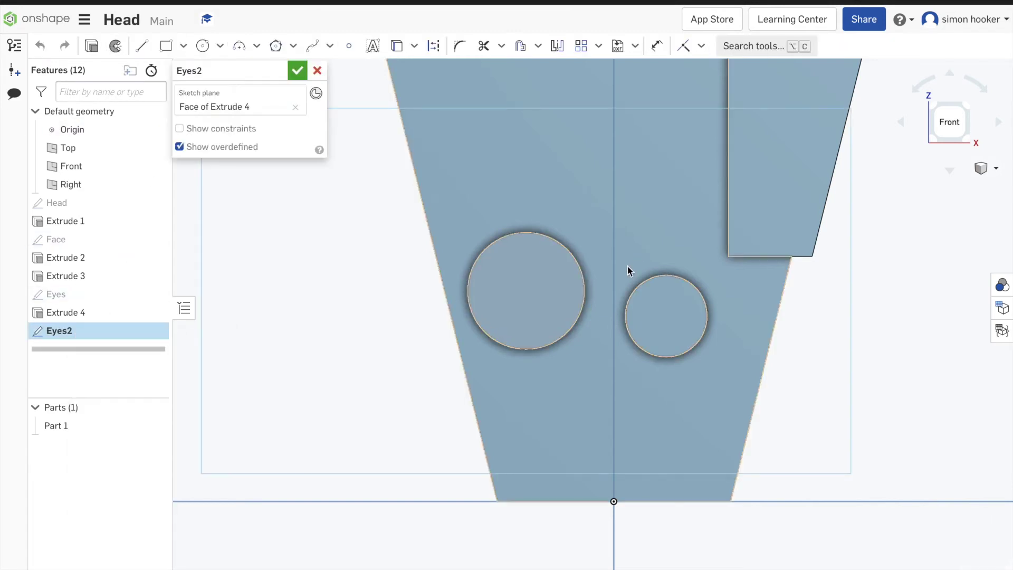
pyautogui.click(209, 49)
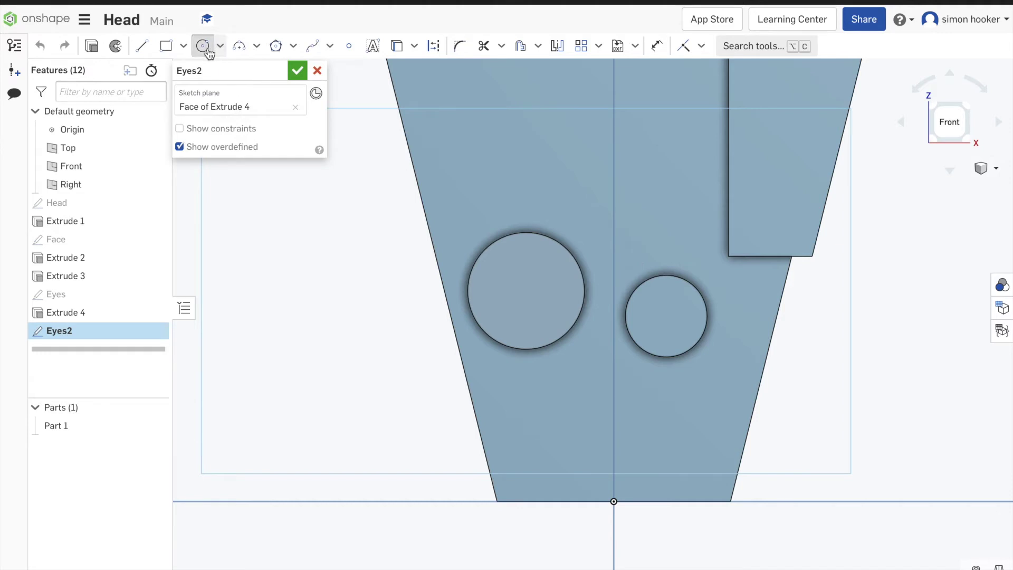
pyautogui.click(526, 292)
pyautogui.click(578, 291)
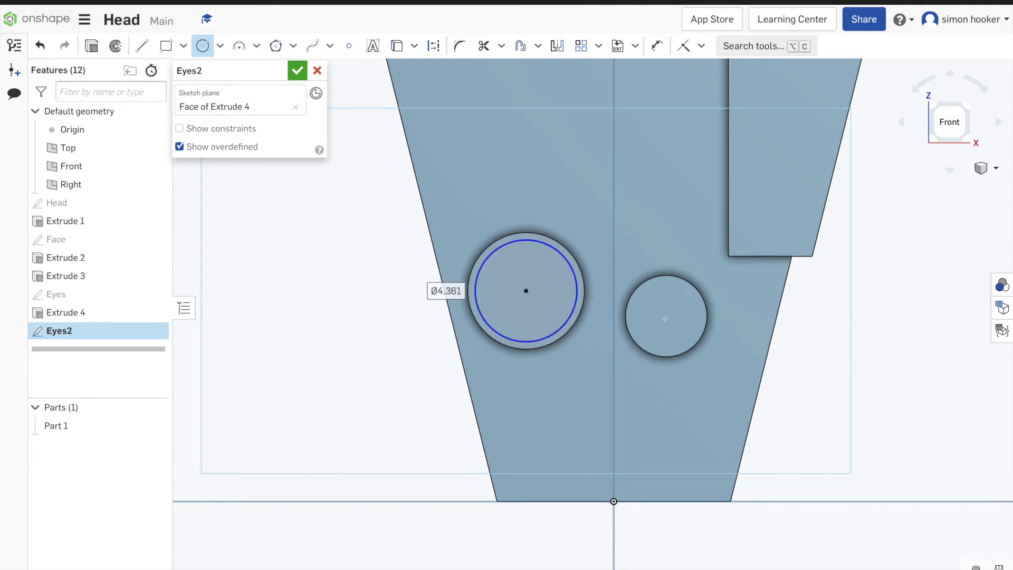
pyautogui.click(666, 316)
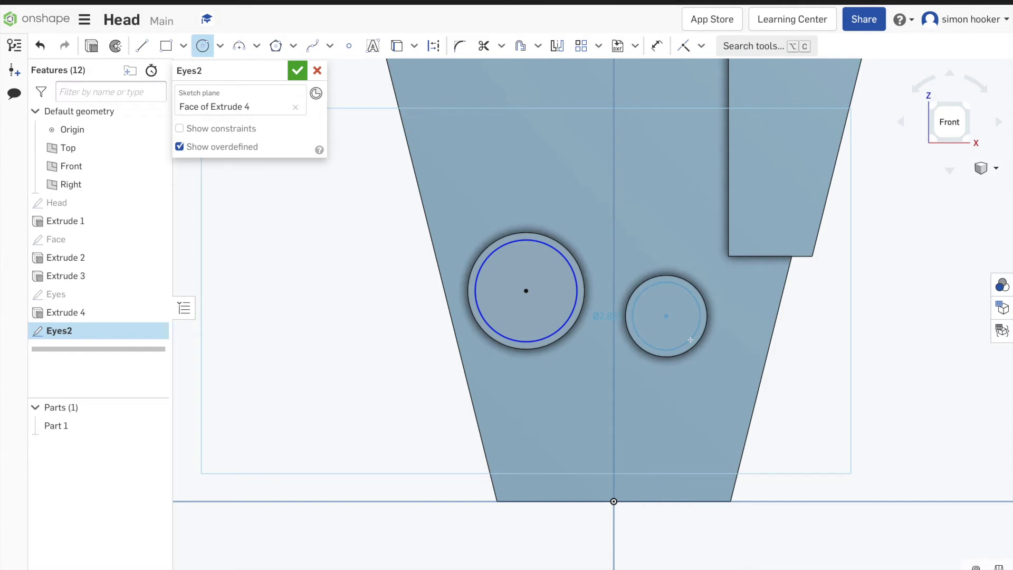
pyautogui.click(690, 340)
# Step: Draw slightly off-centre pupil circles inside the eye rings, about 2 mm in the larger eye and 1.5 mm in the smaller
pyautogui.click(534, 302)
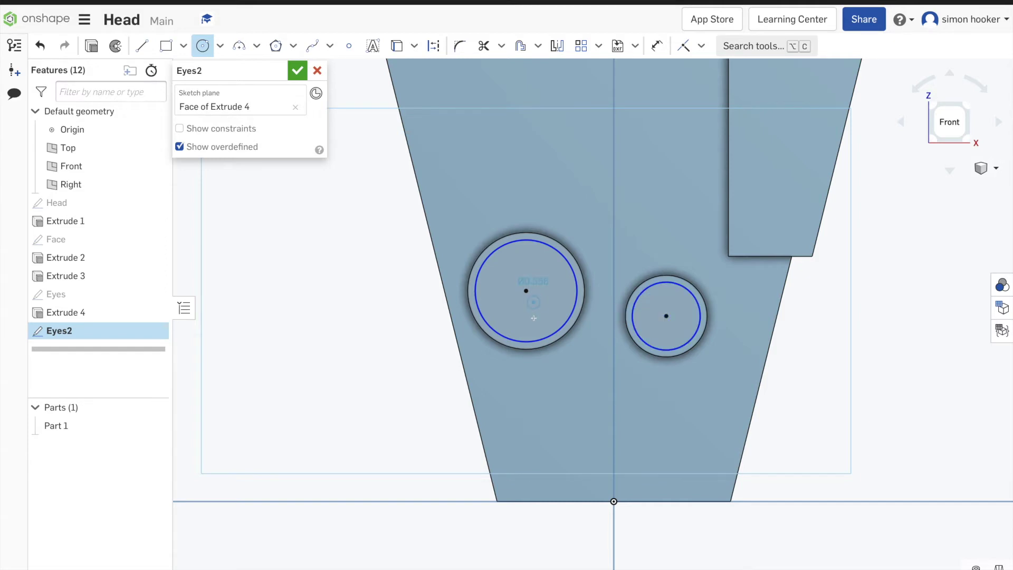
pyautogui.click(539, 329)
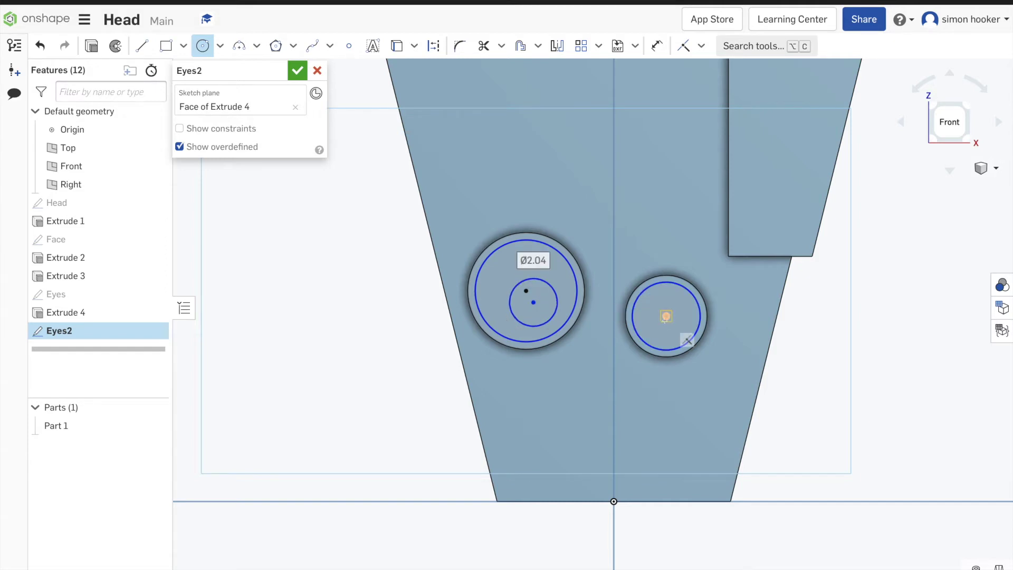
pyautogui.click(666, 316)
pyautogui.click(678, 336)
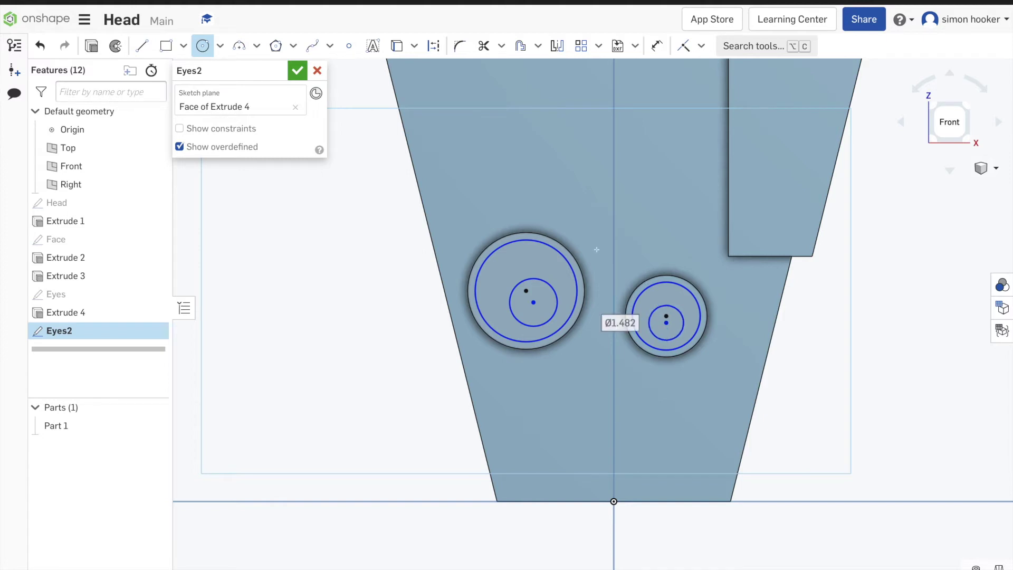
# Step: Dimension the outer sketch circle of the larger eye to 4 mm and that of the smaller eye to 3 mm in diameter
pyautogui.click(658, 47)
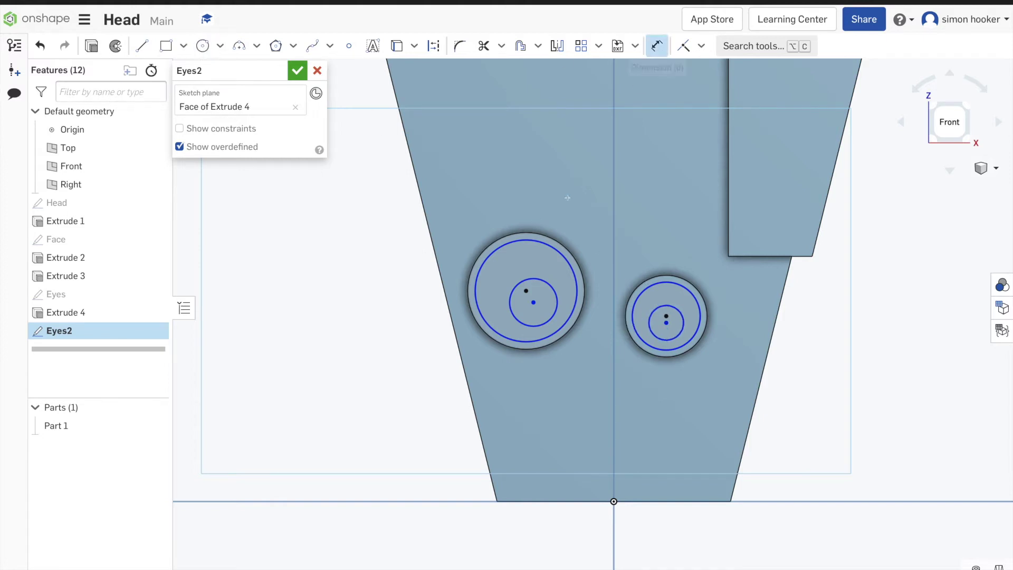
pyautogui.click(560, 252)
pyautogui.click(589, 210)
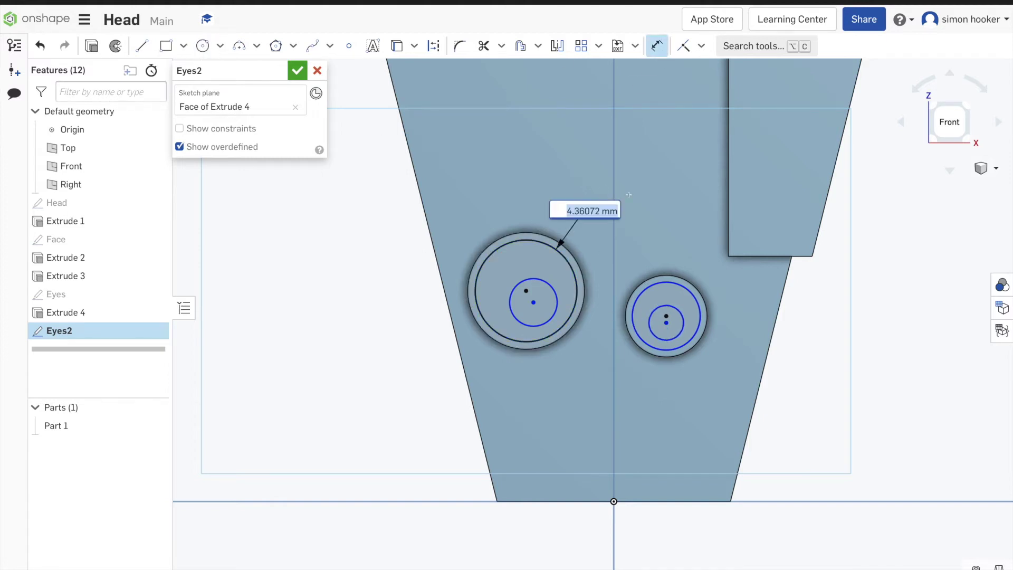
pyautogui.write('4')
pyautogui.press('Return')
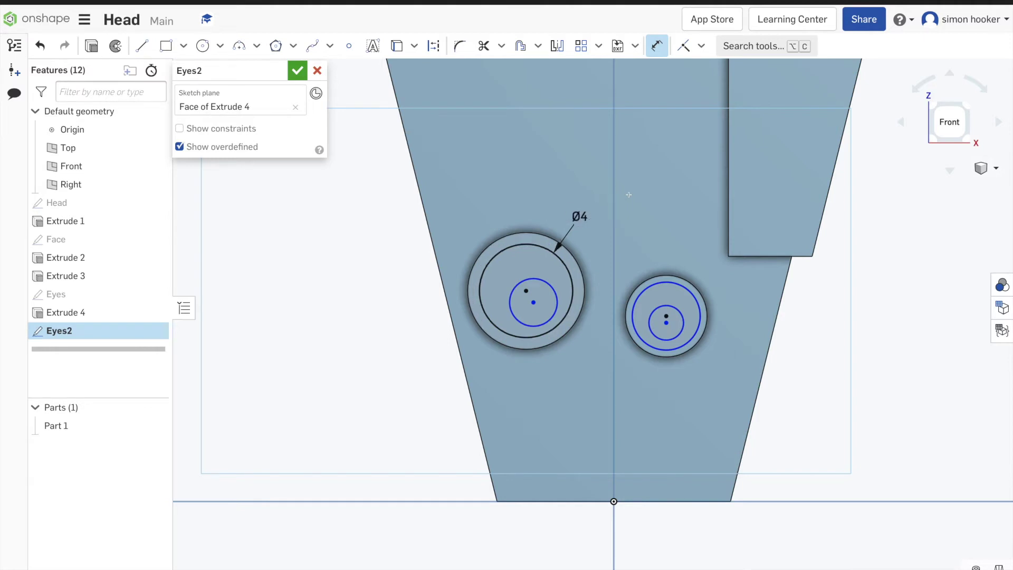
pyautogui.click(700, 322)
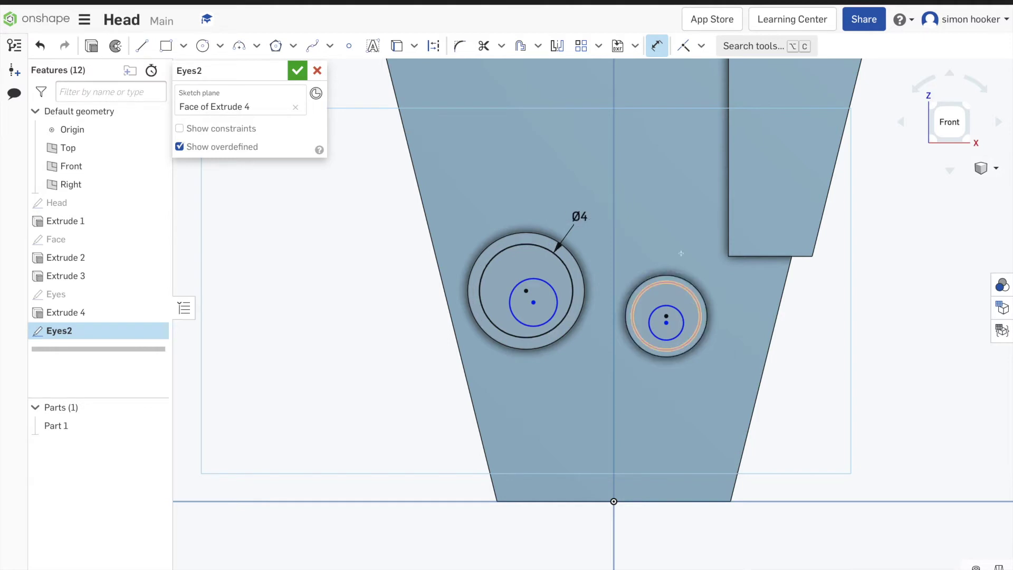
pyautogui.click(715, 225)
pyautogui.write('3')
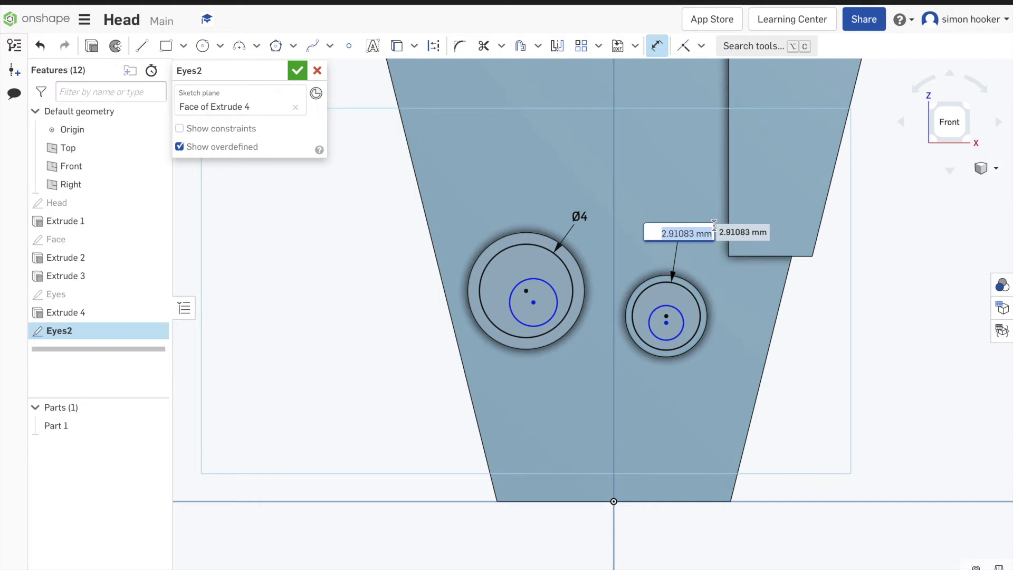
pyautogui.press('Return')
# Step: Dimension the larger eye's pupil circle to 2.5 mm and the smaller one's to 1.5 mm in diameter, and finish the Eyes2 sketch
pyautogui.click(554, 290)
pyautogui.click(660, 239)
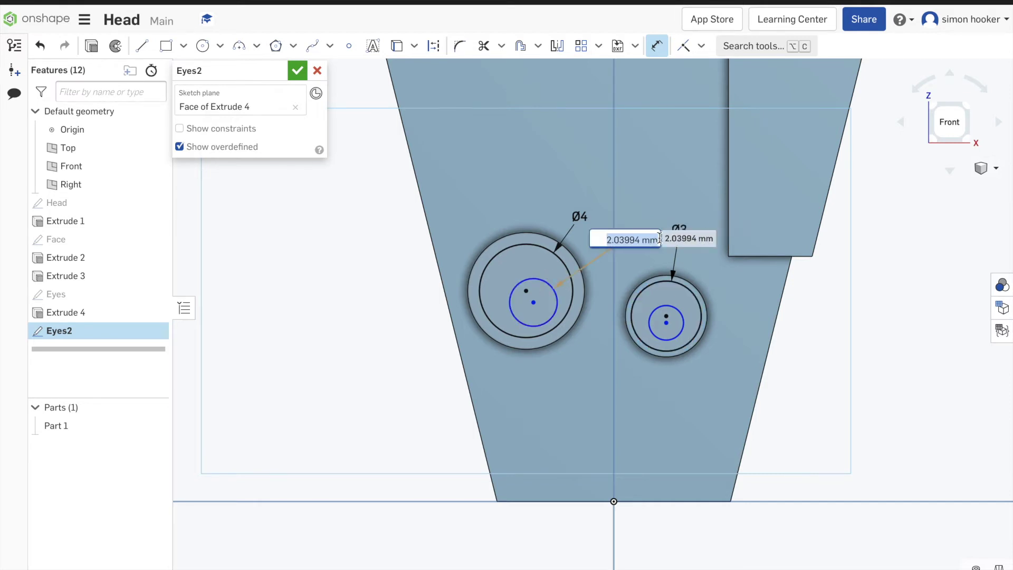
pyautogui.write('2.5')
pyautogui.press('Return')
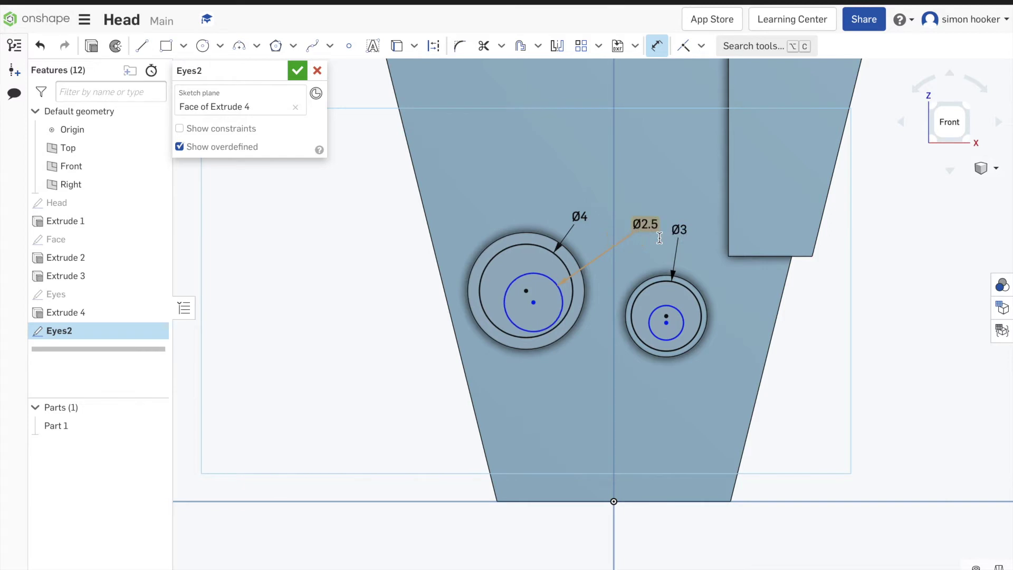
pyautogui.click(683, 316)
pyautogui.click(718, 303)
pyautogui.write('1.5')
pyautogui.press('Return')
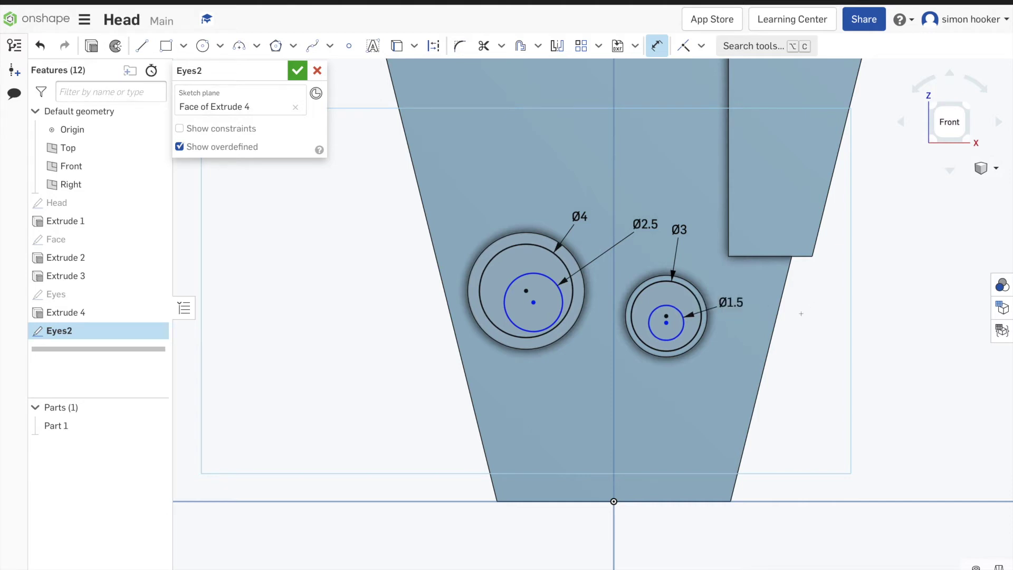
pyautogui.click(297, 70)
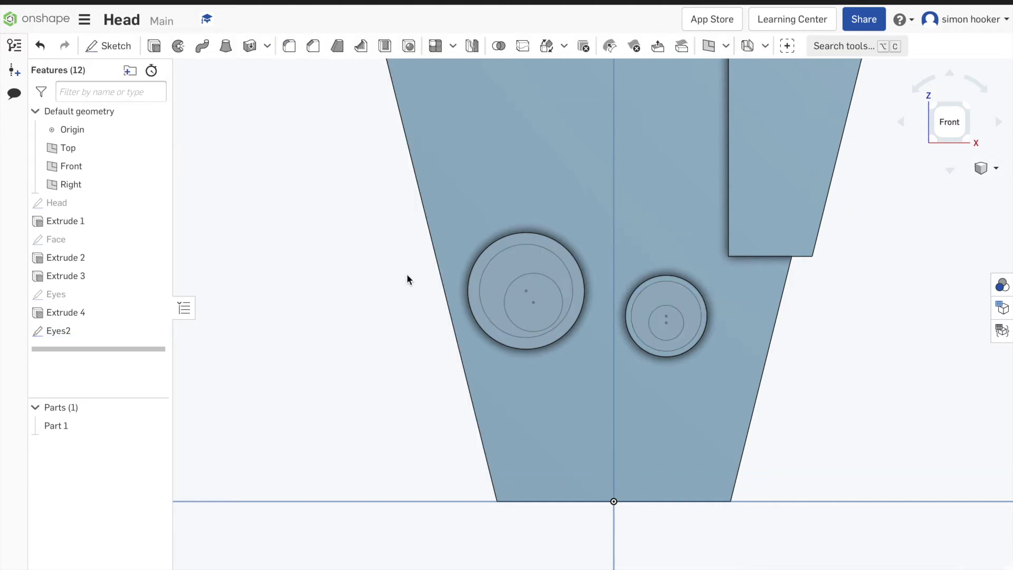
# Step: Extrude the Eyes2 ring regions as a 1 mm deep cut into both eye cylinders, leaving the pupils standing
pyautogui.click(900, 122)
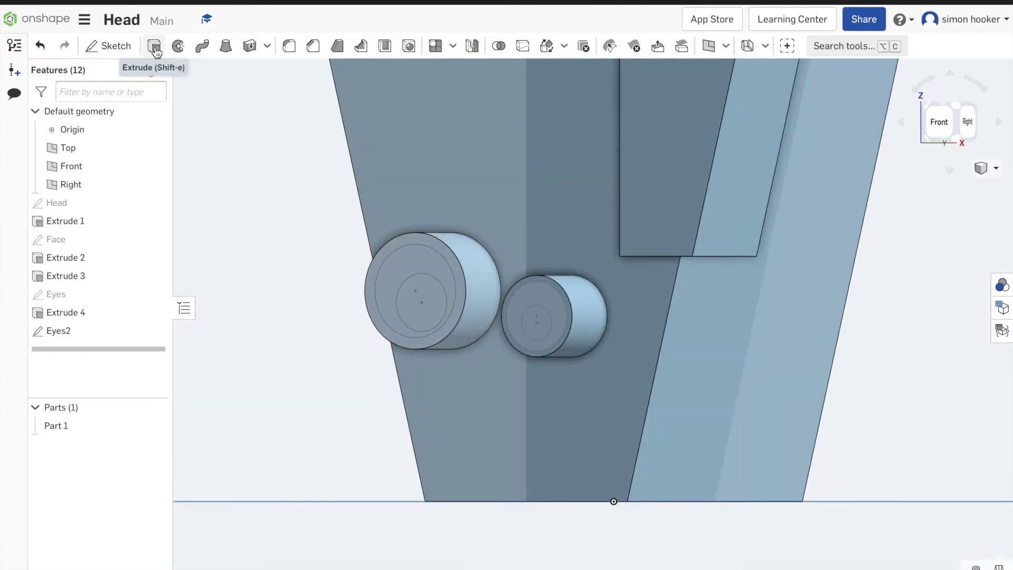
pyautogui.hotkey('shift', 'e')
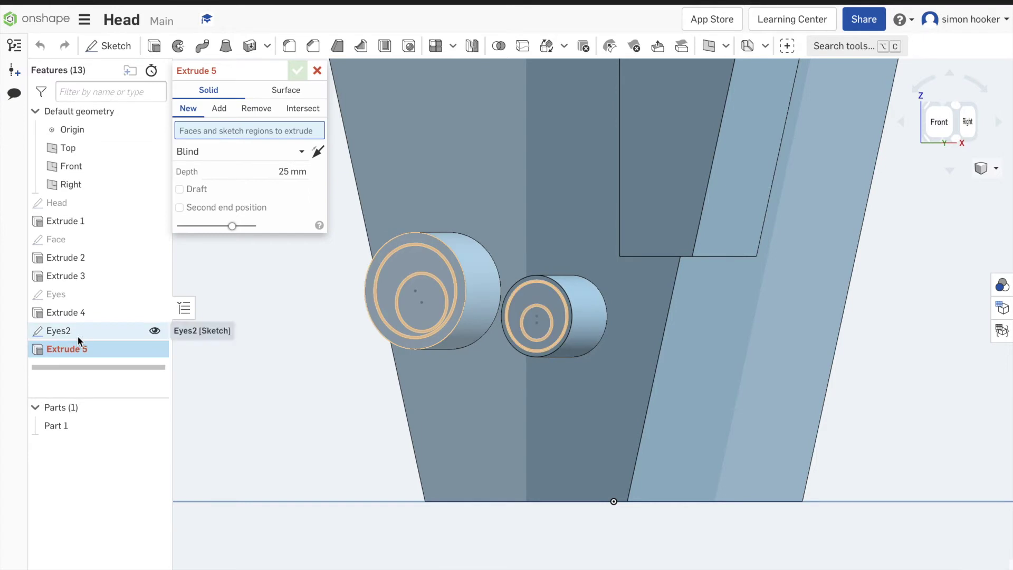
pyautogui.click(75, 335)
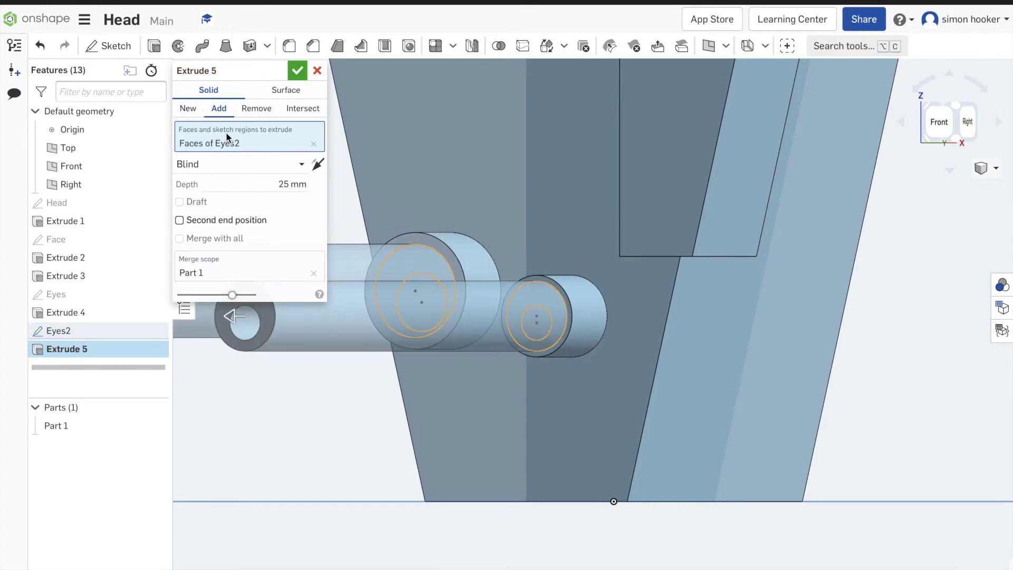
pyautogui.click(255, 111)
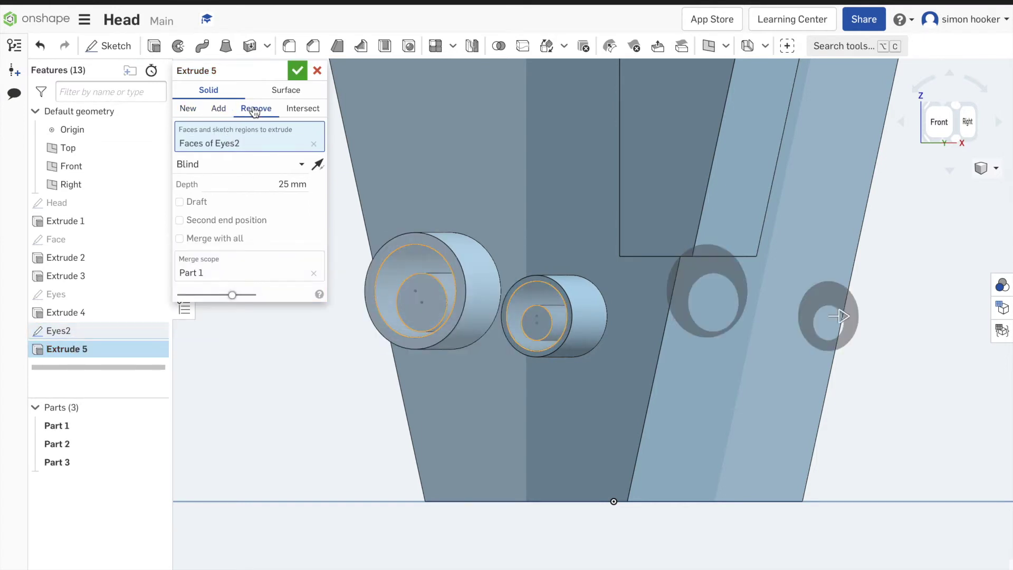
pyautogui.click(292, 183)
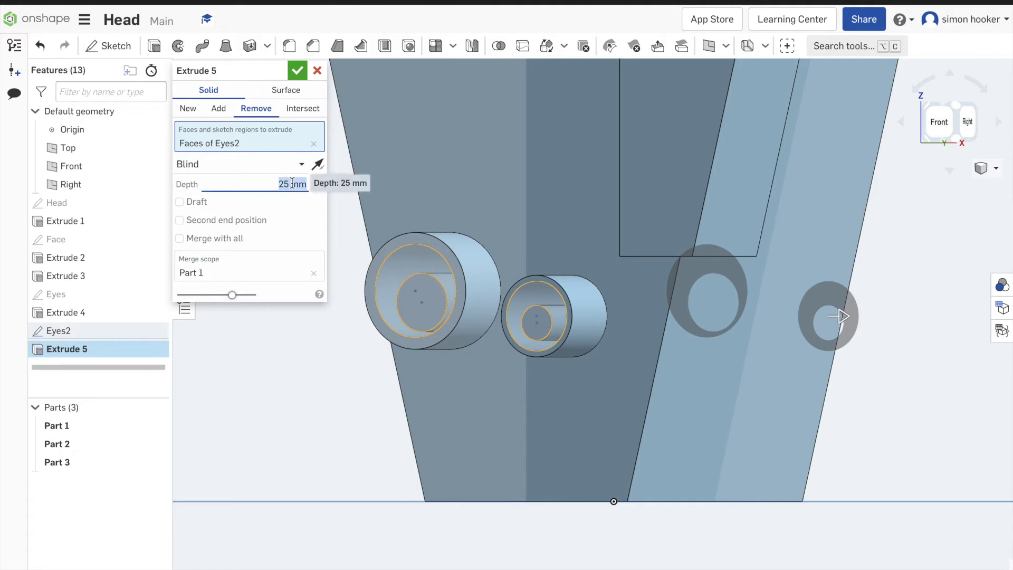
pyautogui.write('2')
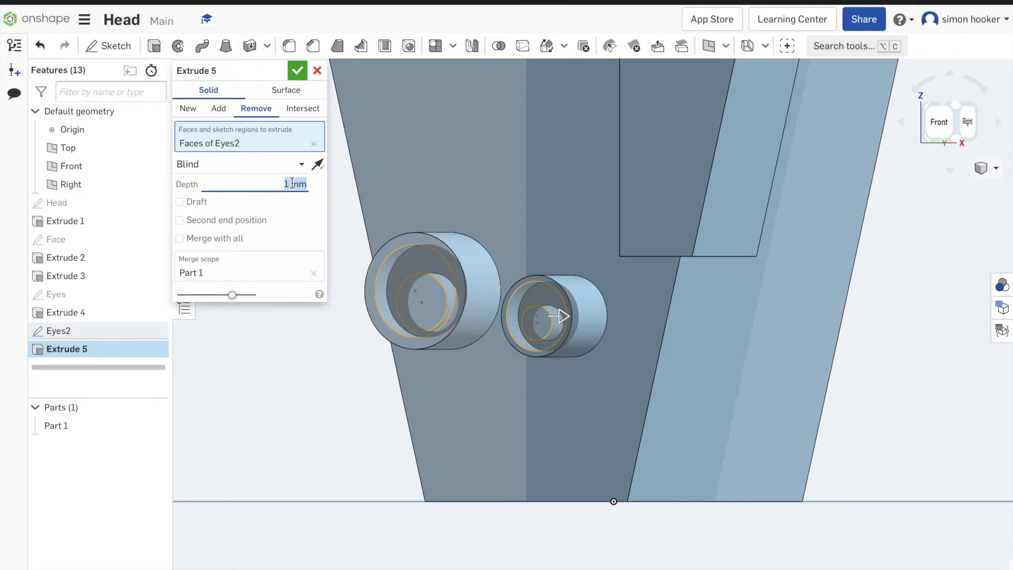
pyautogui.click(299, 70)
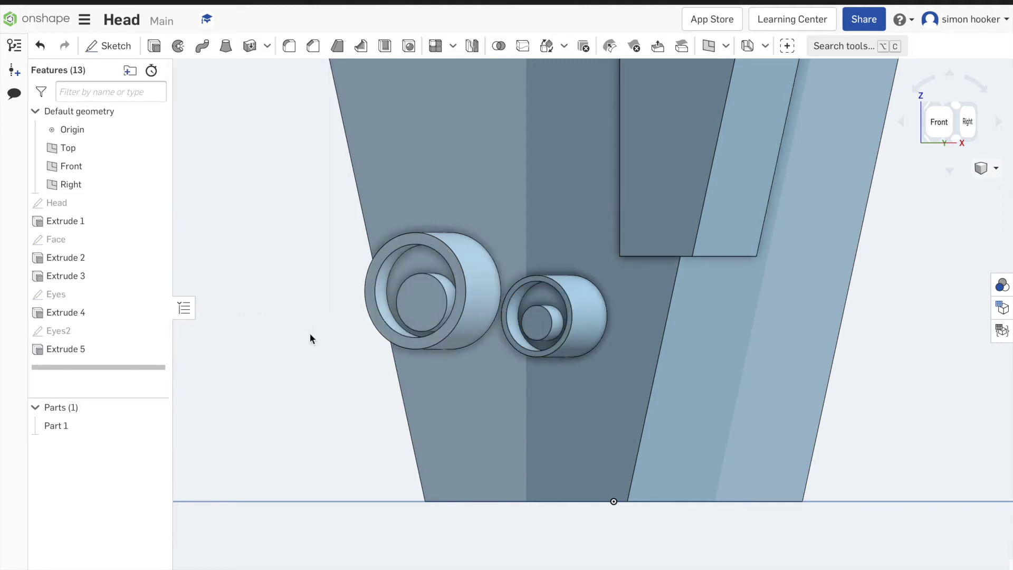
# Step: Start a new sketch on the Right plane, name it Mouth, and view the head from the front
pyautogui.click(310, 335)
pyautogui.scroll(2, 391, 355)
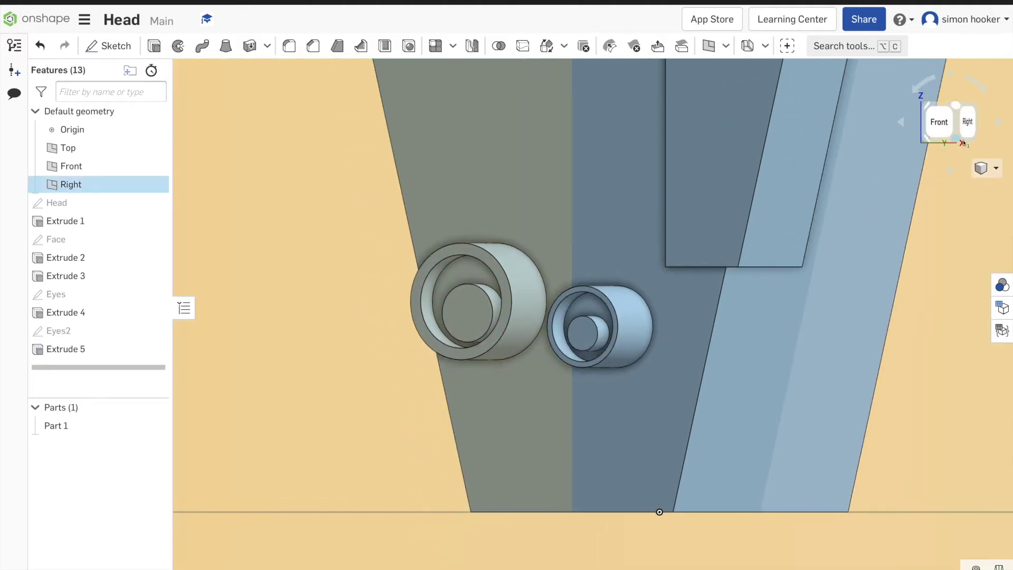
pyautogui.click(942, 122)
pyautogui.press('Left')
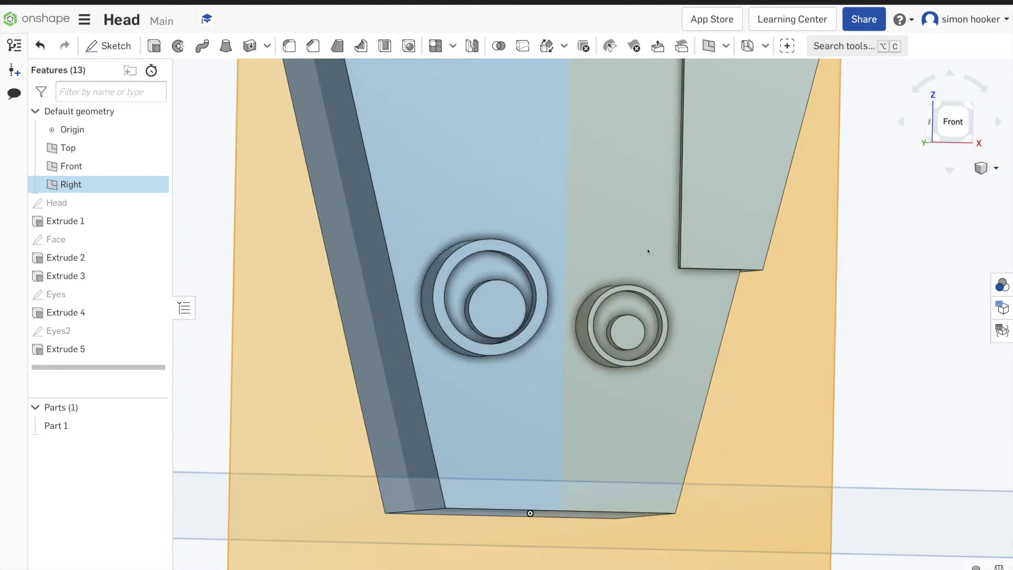
pyautogui.press('Right')
pyautogui.press('Up')
pyautogui.press('Right')
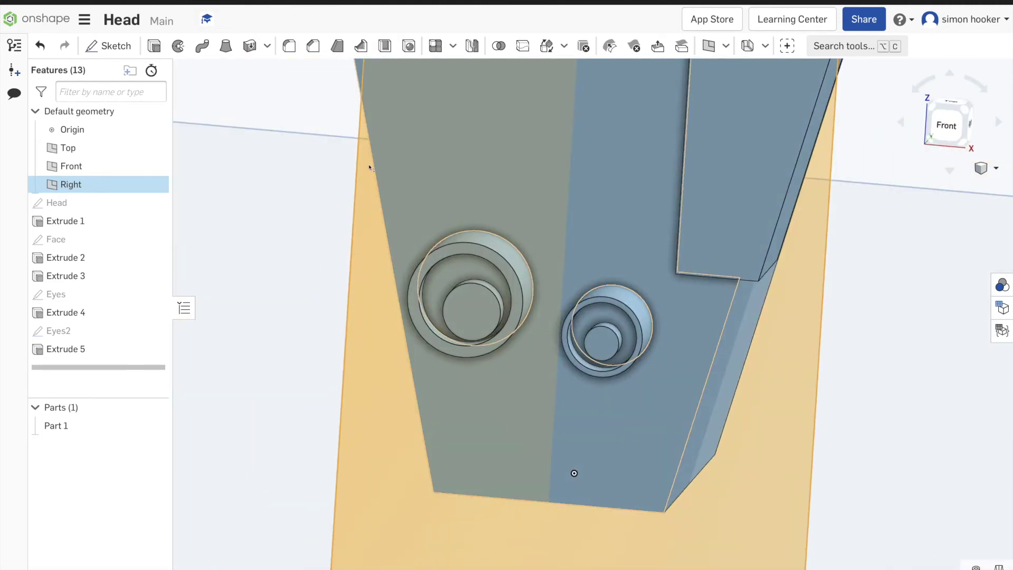
pyautogui.press('Escape')
pyautogui.hotkey('shift', 's')
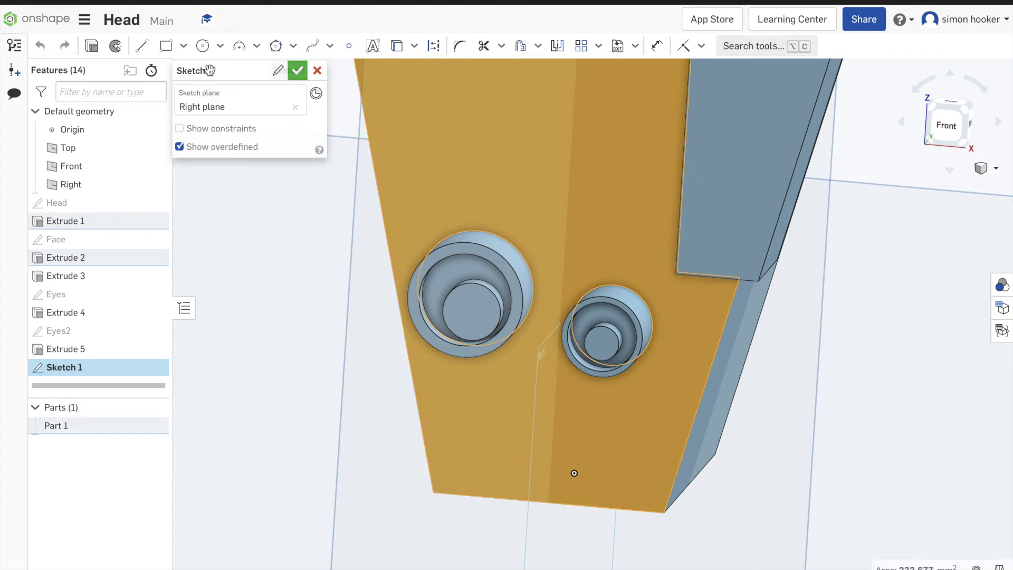
pyautogui.click(277, 72)
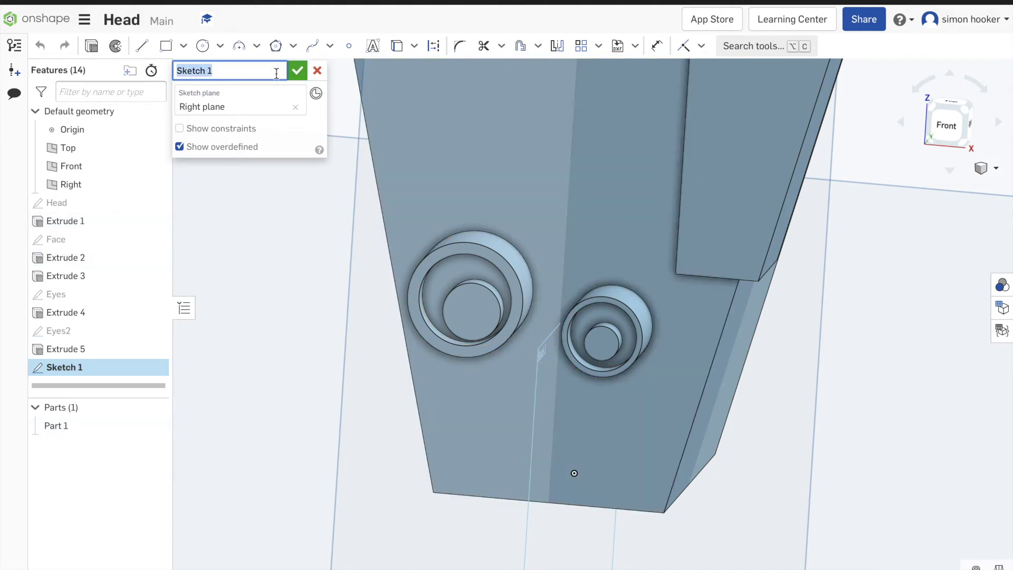
pyautogui.write('Mo')
pyautogui.click(967, 152)
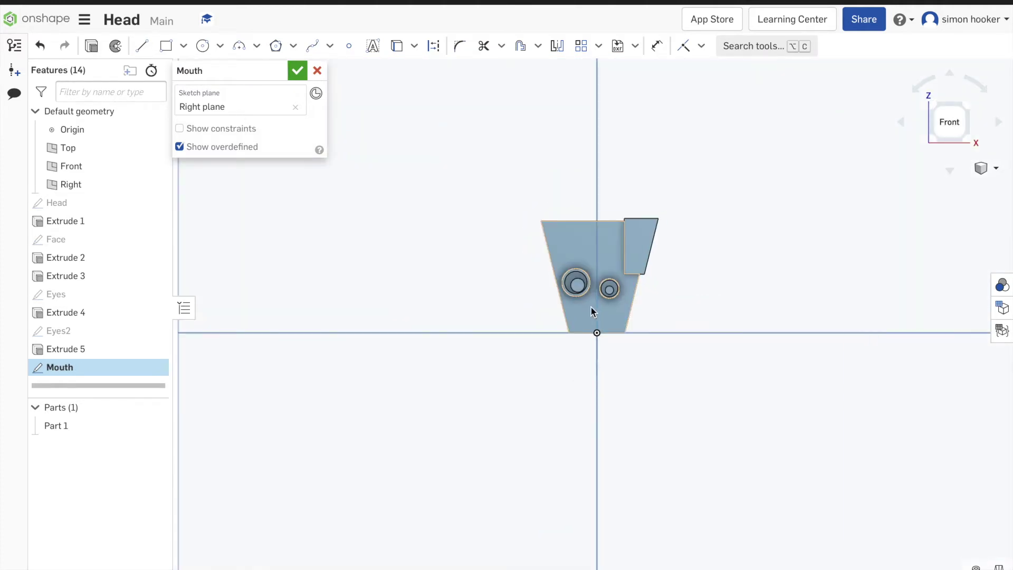
pyautogui.scroll(5, 594, 307)
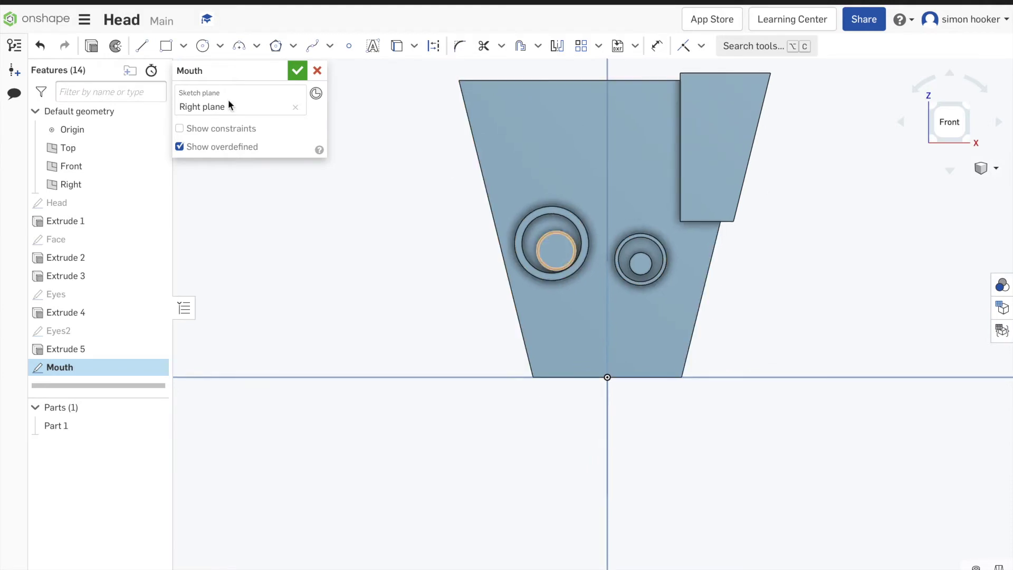
# Step: Change the Mouth sketch plane from the Right plane to the front face of the tapered head solid
pyautogui.click(141, 46)
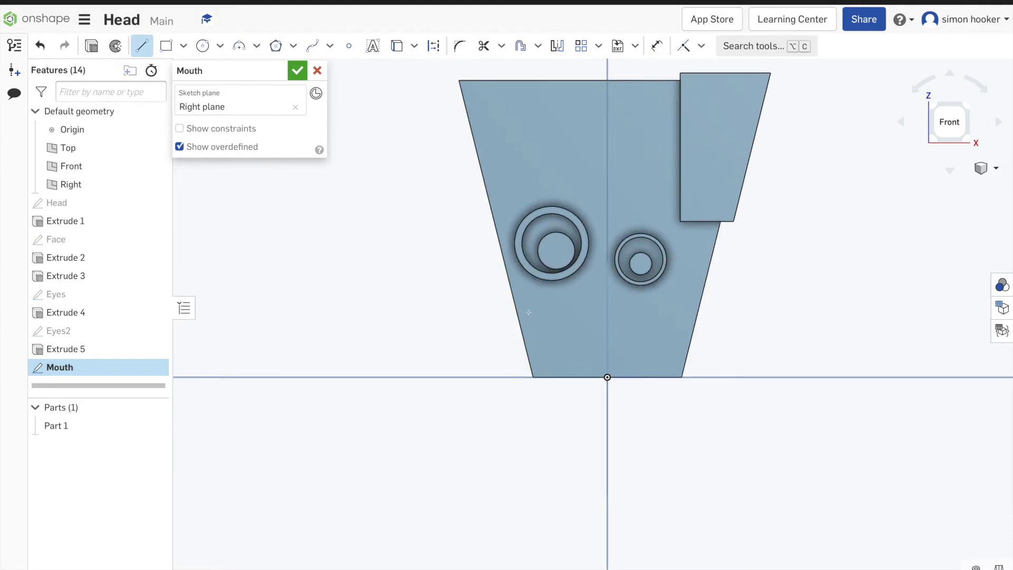
pyautogui.click(141, 46)
pyautogui.click(235, 97)
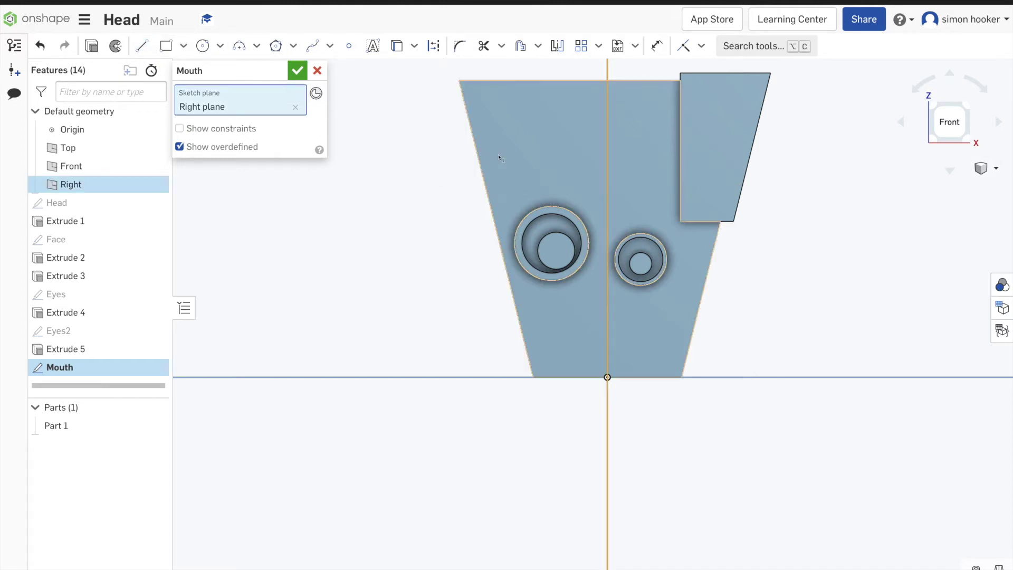
pyautogui.click(512, 155)
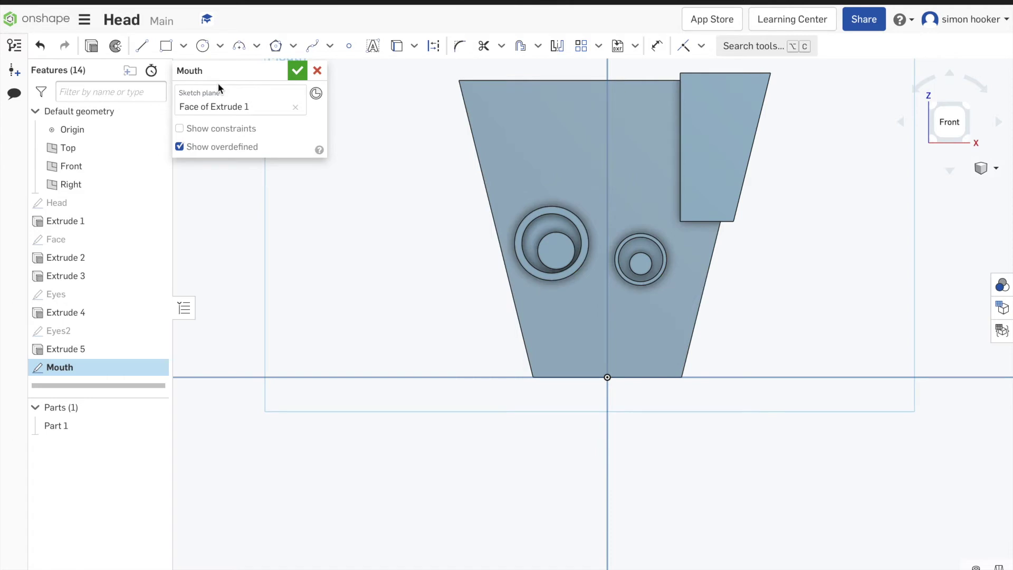
# Step: Sketch a closed four-sided mouth outline below the eyes, with a bottom edge about 7.3 mm and a sloping top edge about 9.1 mm long
pyautogui.click(143, 48)
pyautogui.click(547, 353)
pyautogui.click(656, 352)
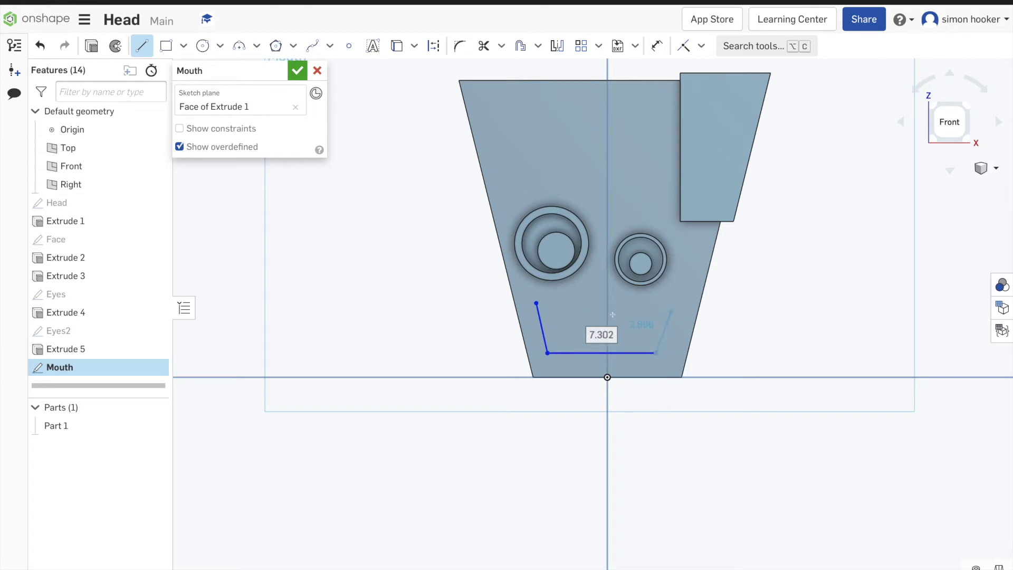
pyautogui.click(671, 311)
pyautogui.click(536, 304)
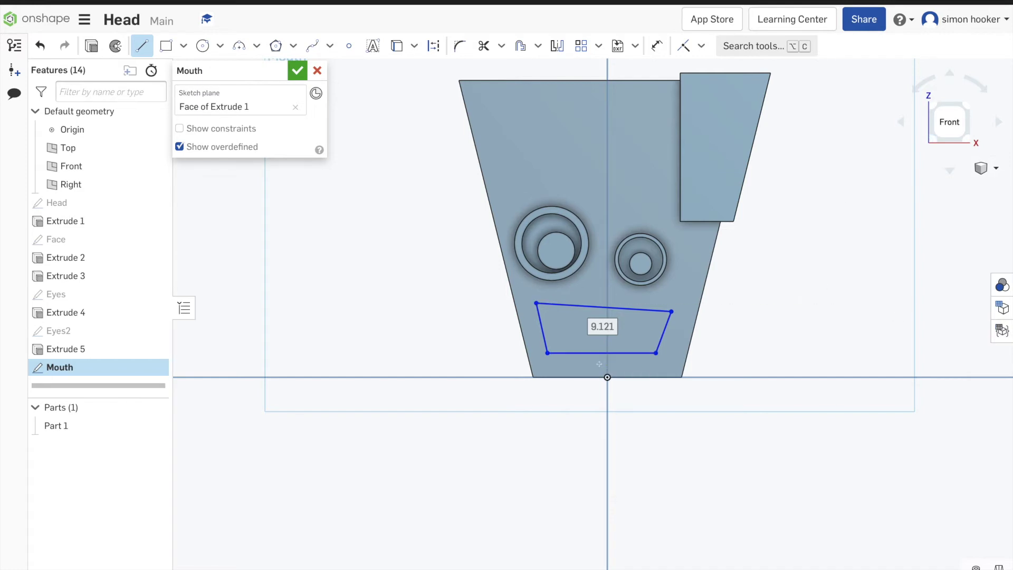
pyautogui.scroll(4, 556, 352)
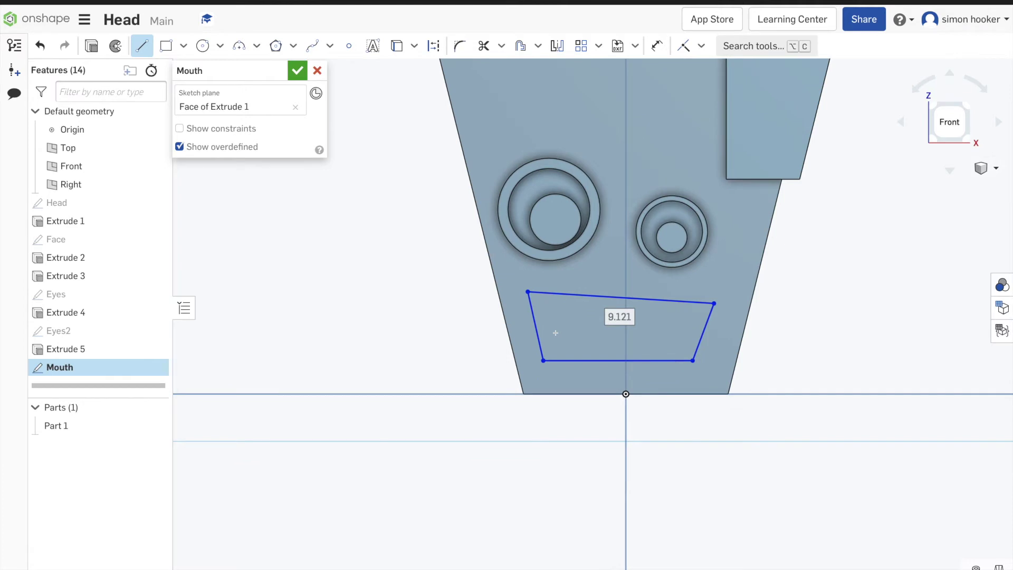
pyautogui.scroll(2, 556, 333)
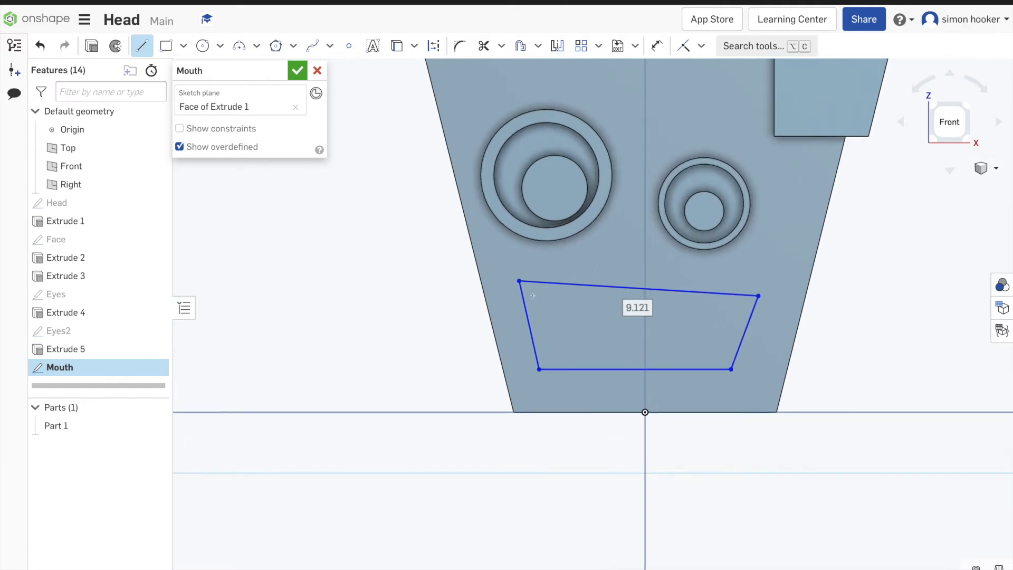